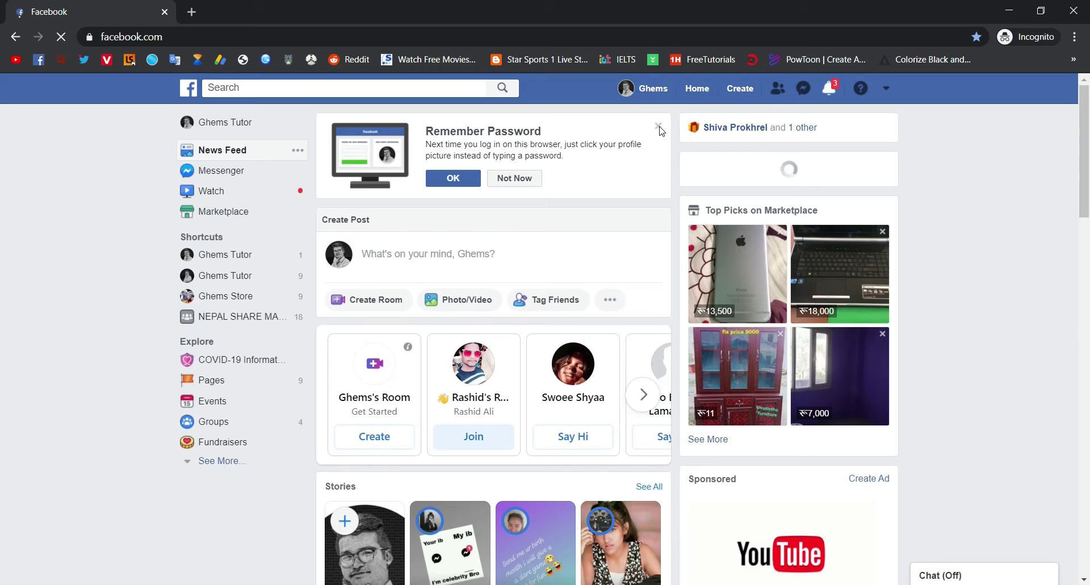
Dismiss the Remember Password prompt, open the Ghems Tutor page and close its team suggestion.
{"action": "left_click", "coordinate": [659, 126]}
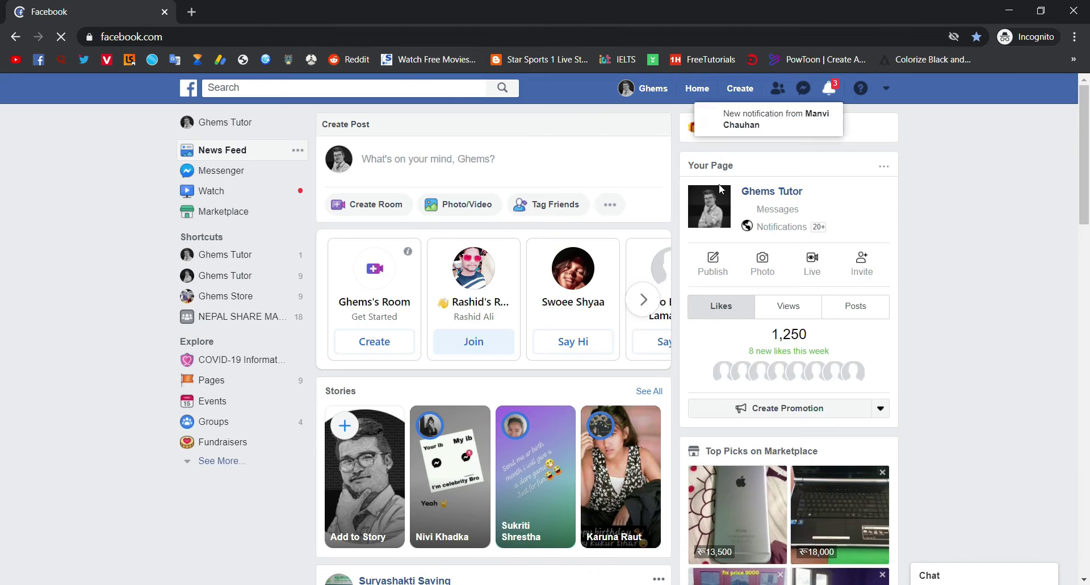
{"action": "left_click", "coordinate": [767, 193]}
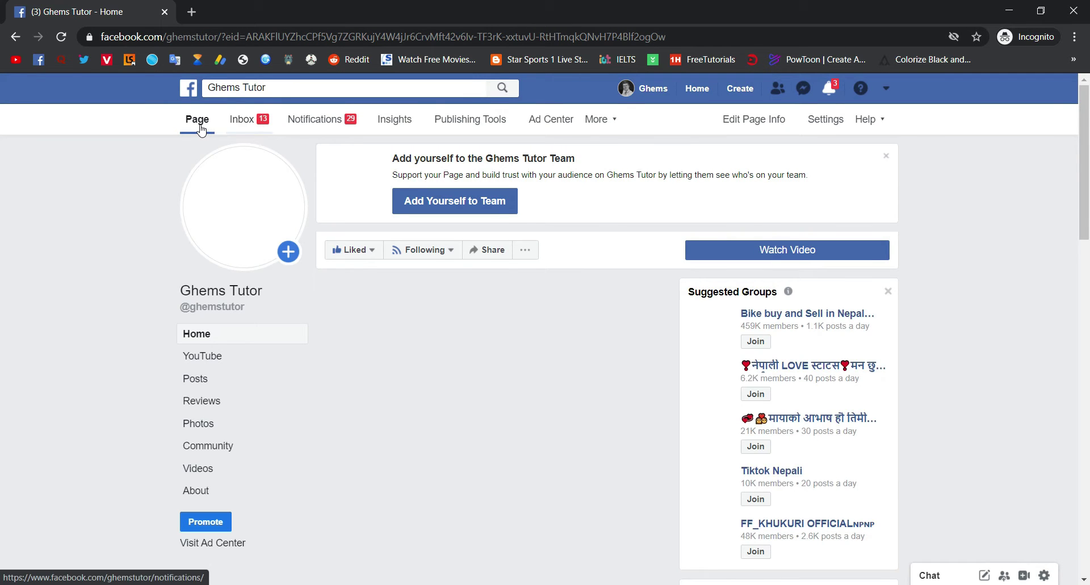
{"action": "left_click", "coordinate": [886, 156]}
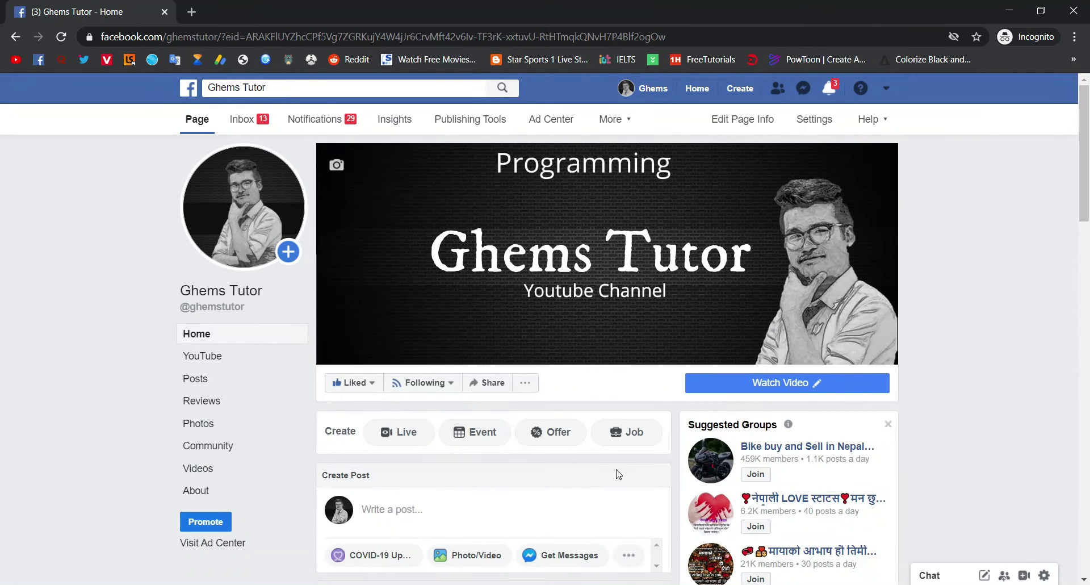
Open the page's Publishing Tools and go on to Creator Studio, dismissing the incoming message notification.
{"action": "left_click", "coordinate": [481, 121]}
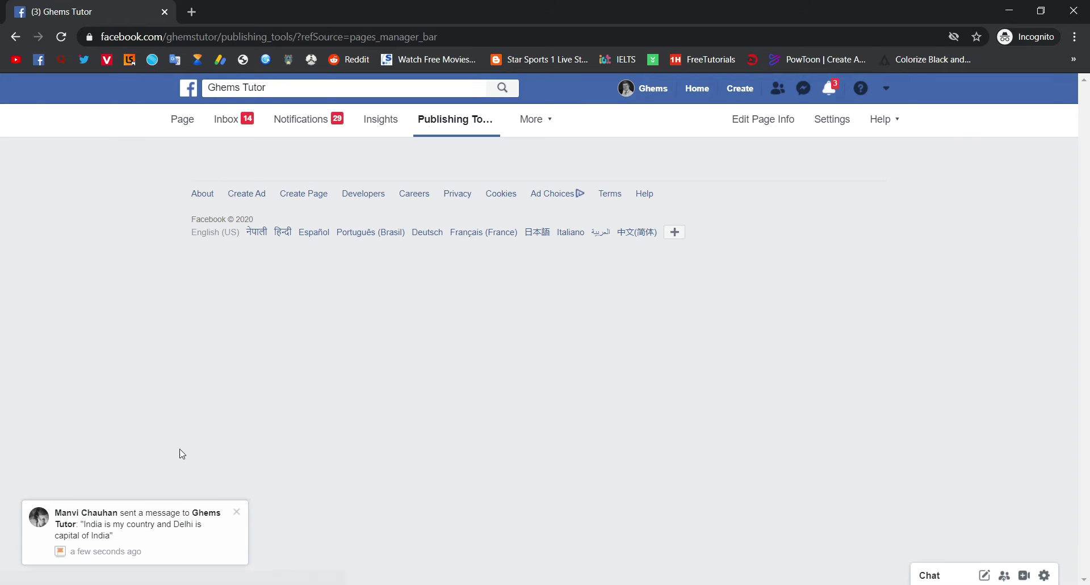
{"action": "left_click", "coordinate": [239, 515]}
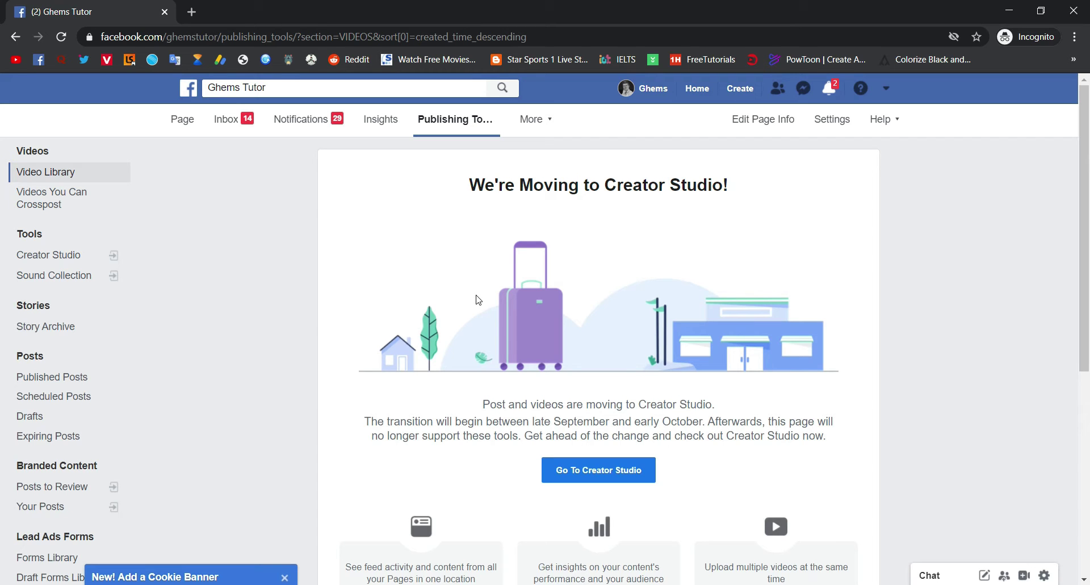
{"action": "left_click", "coordinate": [605, 479]}
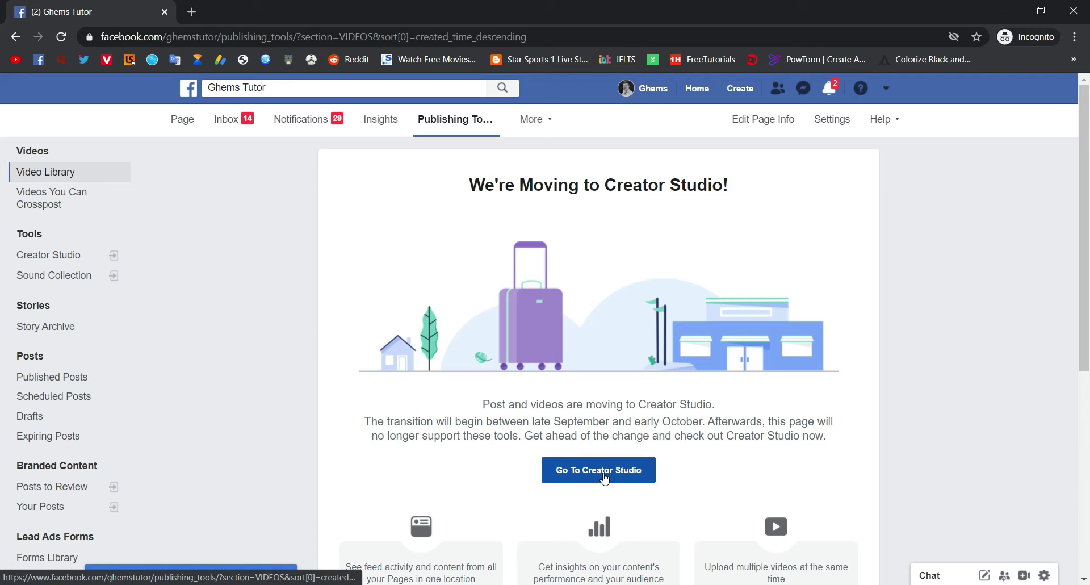
{"action": "left_click", "coordinate": [605, 479]}
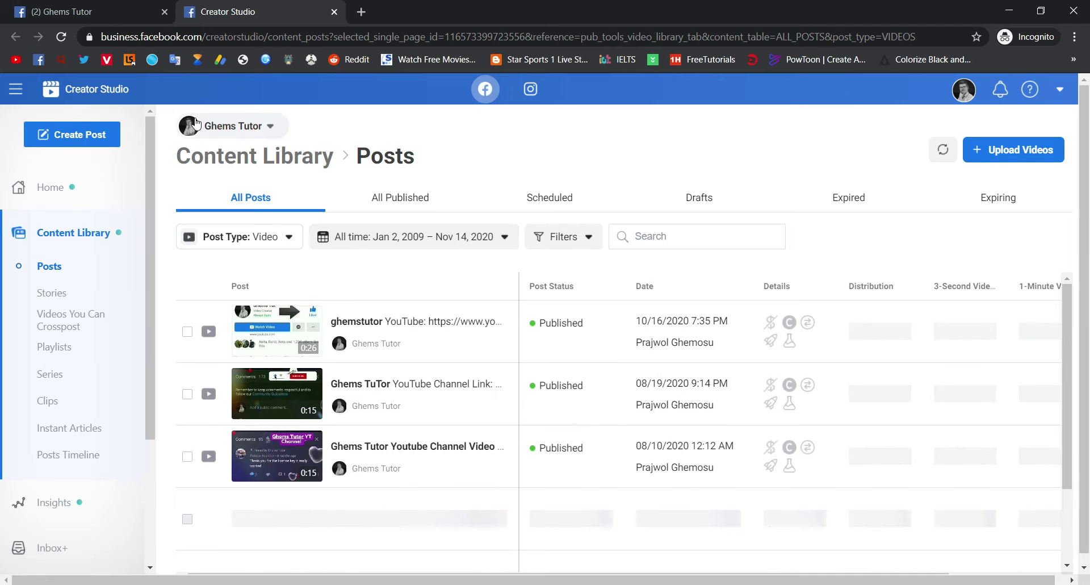
Start a new post for the page in Creator Studio and dismiss the hashtag tip.
{"action": "left_click", "coordinate": [75, 136]}
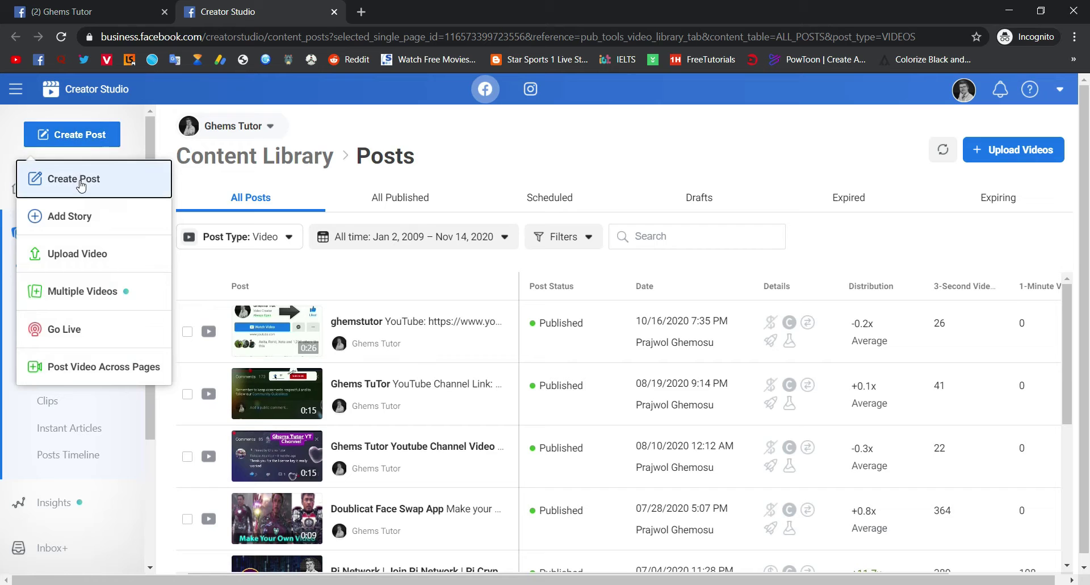
{"action": "left_click", "coordinate": [80, 181]}
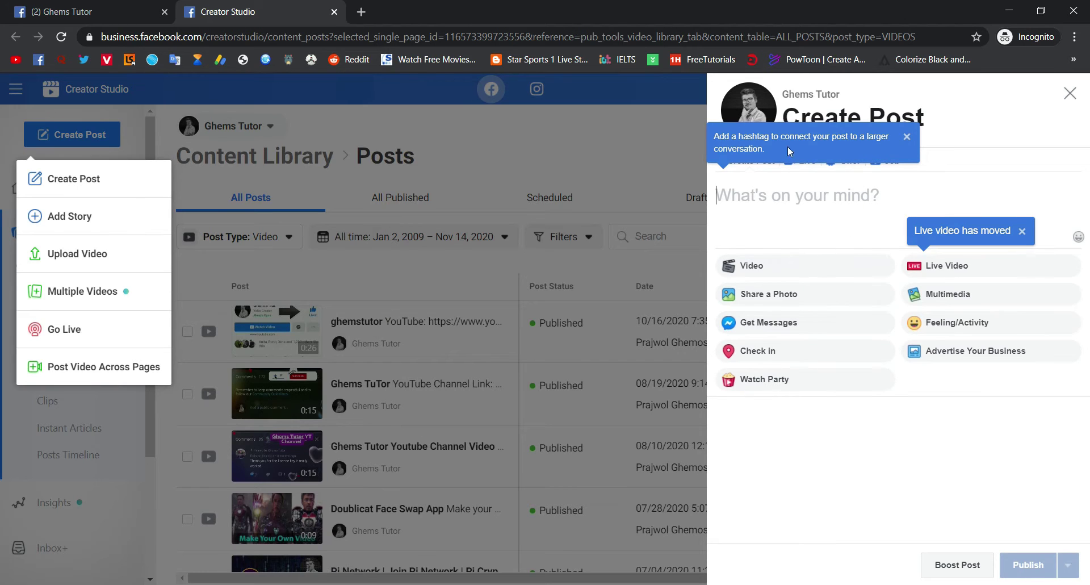
{"action": "left_click", "coordinate": [907, 137]}
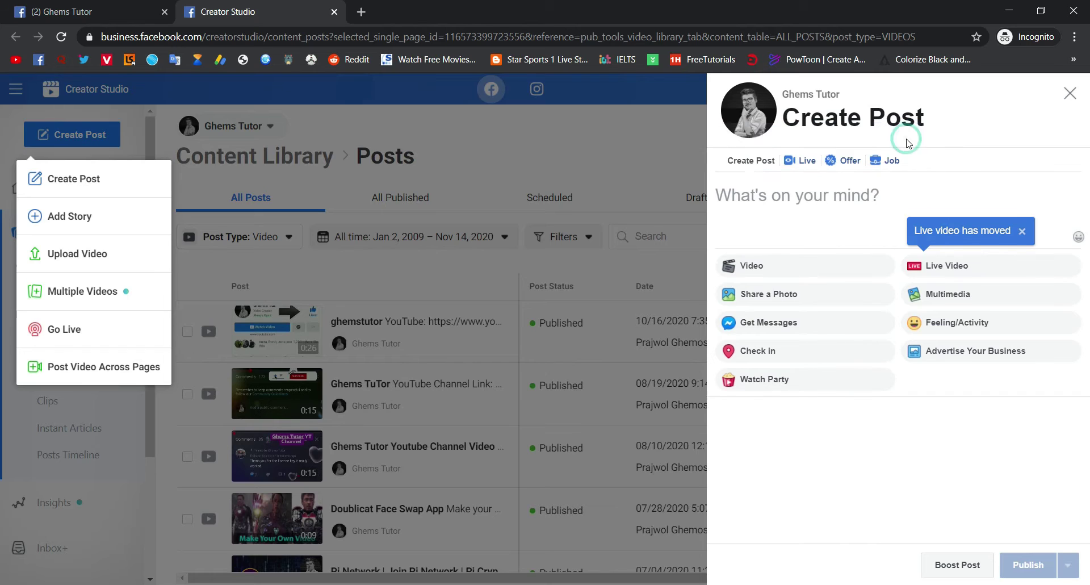
Attach the photo "cross-platform messaging on Instagram and Messenger" from the Thumbnails folder to the post.
{"action": "left_click", "coordinate": [776, 295]}
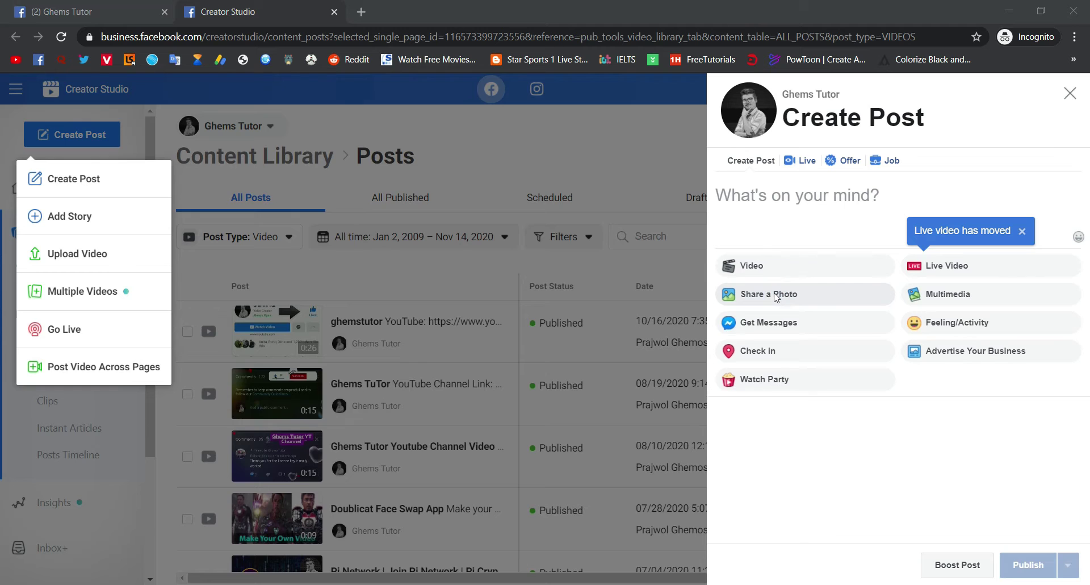
{"action": "scroll", "coordinate": [619, 318], "scroll_direction": "down", "scroll_amount": 1}
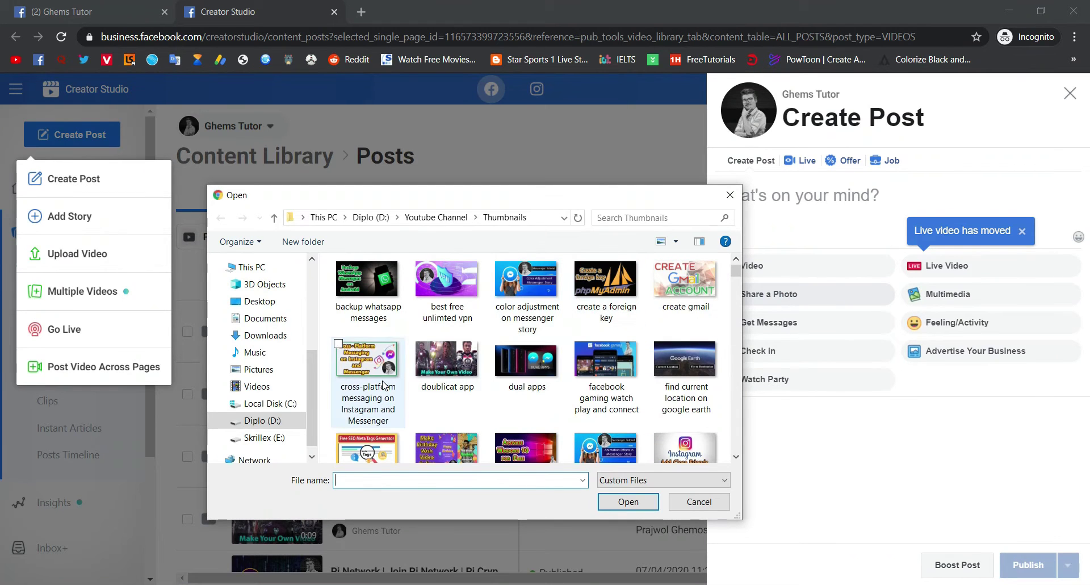
{"action": "left_click", "coordinate": [368, 363]}
{"action": "left_click", "coordinate": [640, 501]}
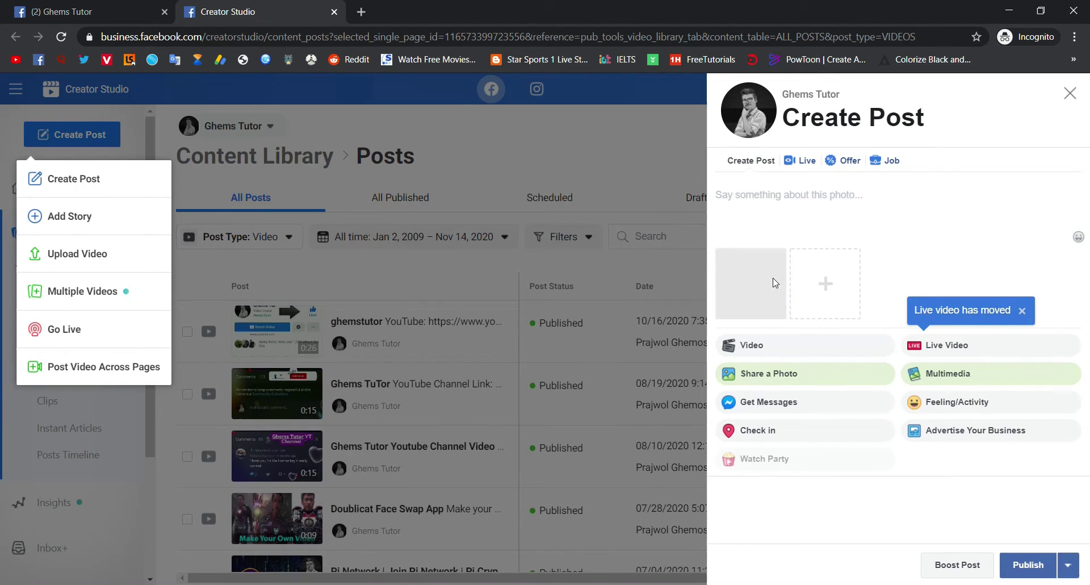
Examine the filter, crop and text options for editing the attached photo, and leave the photo editor without saving.
{"action": "left_click", "coordinate": [768, 308]}
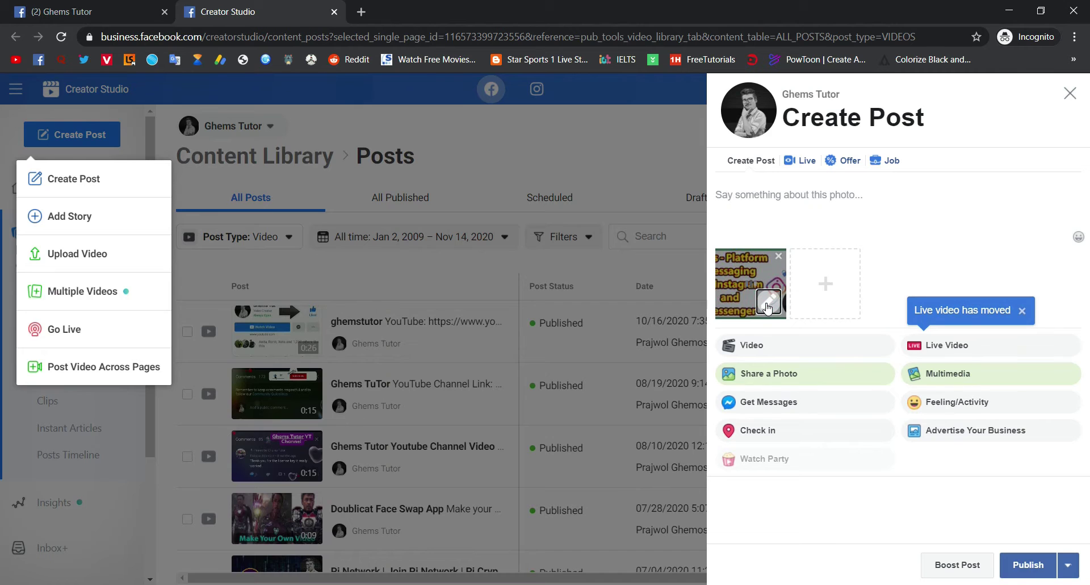
{"action": "left_click", "coordinate": [768, 307]}
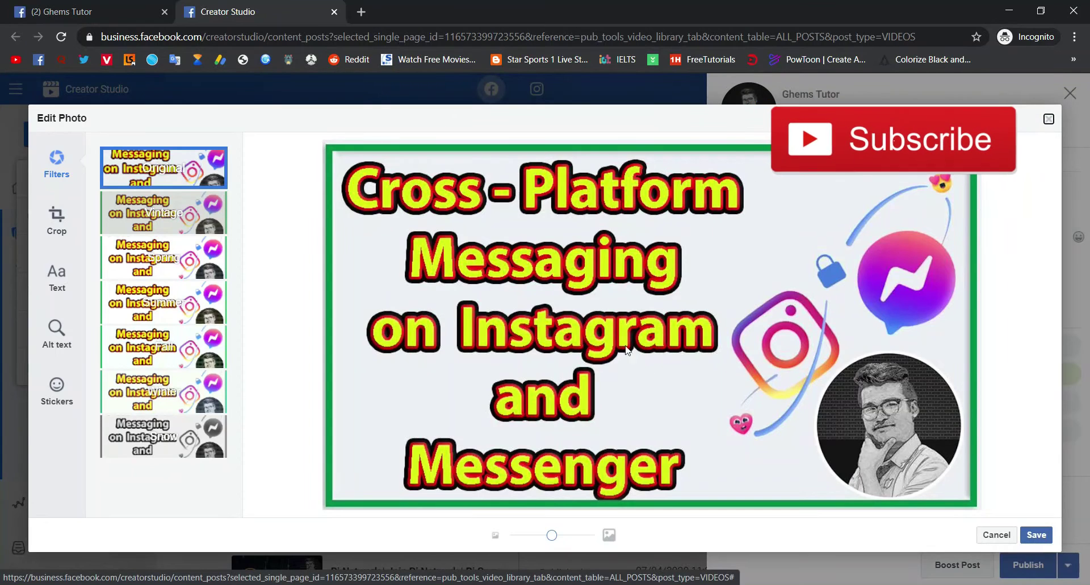
{"action": "left_click", "coordinate": [63, 238]}
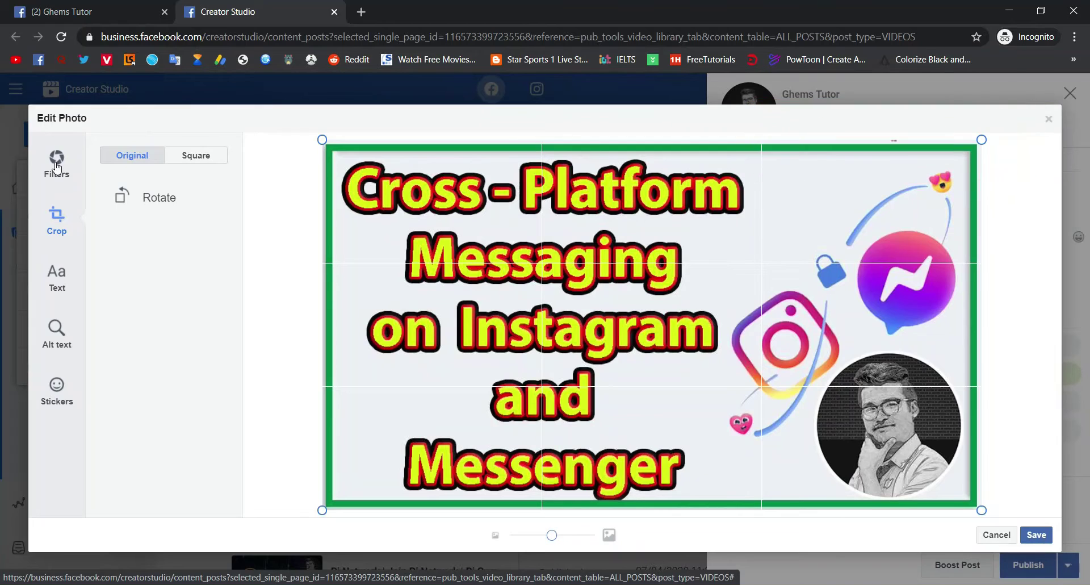
{"action": "left_click", "coordinate": [50, 282]}
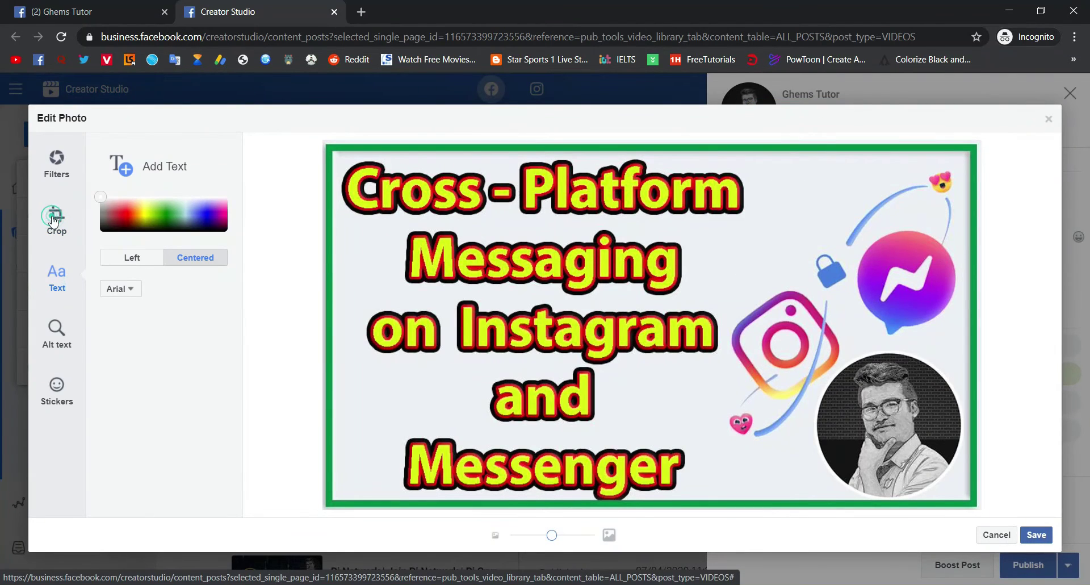
{"action": "left_click", "coordinate": [54, 218]}
{"action": "left_click", "coordinate": [55, 160]}
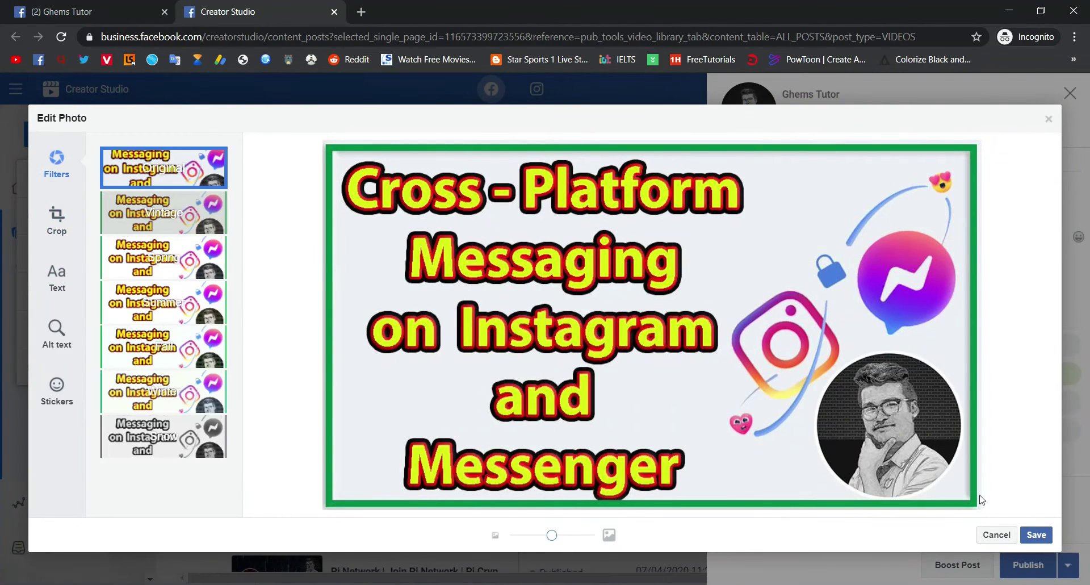
{"action": "left_click", "coordinate": [990, 541]}
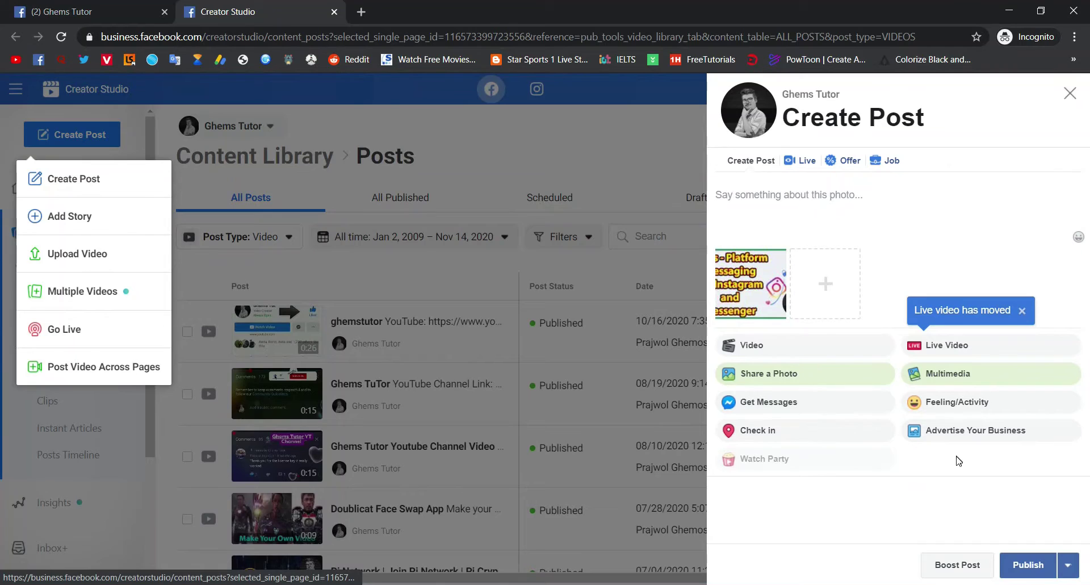
Write the post text "Instagram and Messenger Update 2020 - Cross Platform Messaging Instagram and Messenger".
{"action": "left_click", "coordinate": [765, 196]}
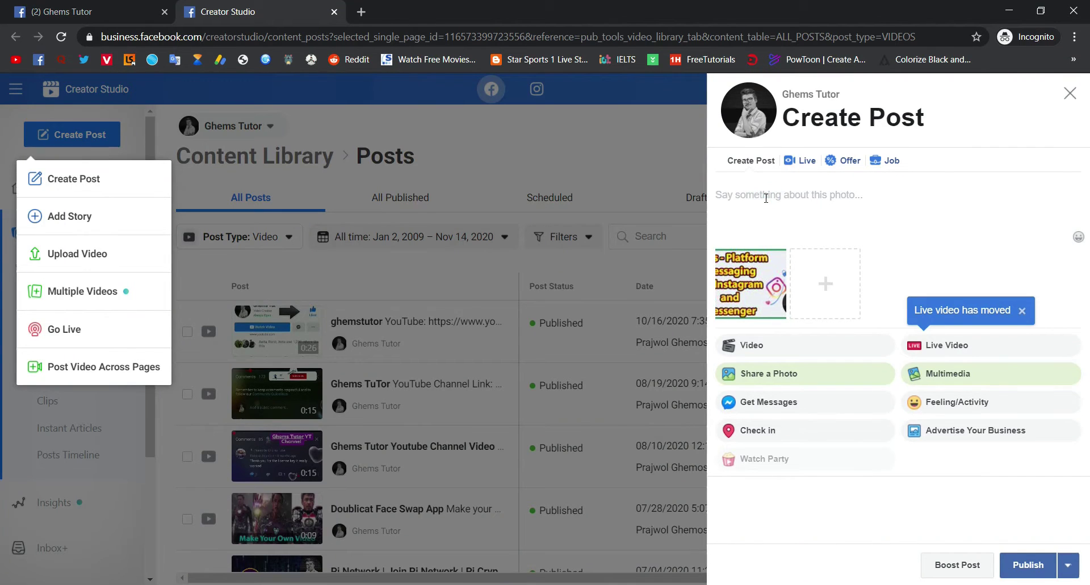
{"action": "type", "text": "I"}
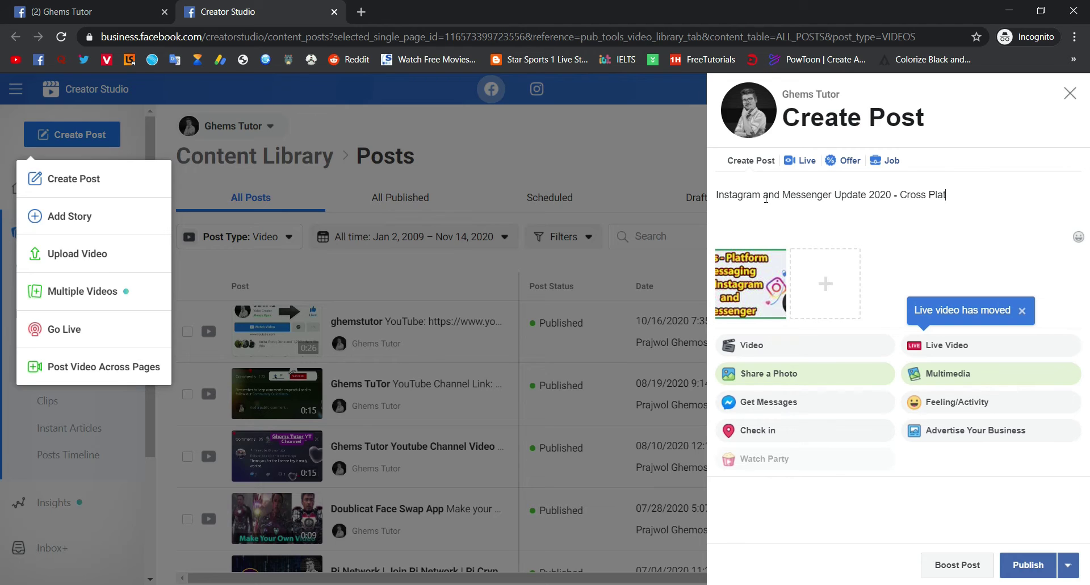
{"action": "type", "text": "ssaging Instagram"}
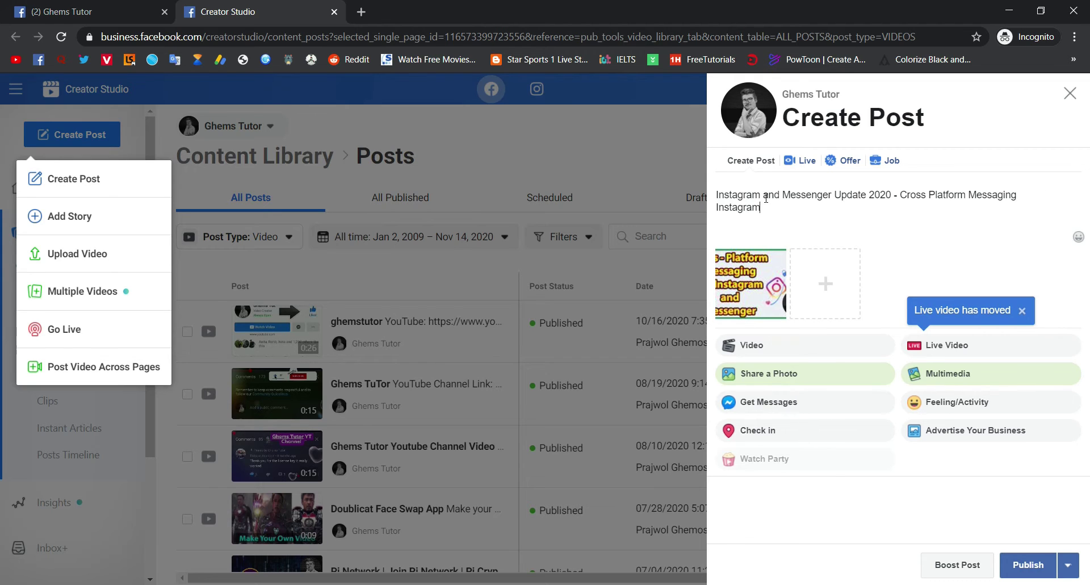
{"action": "type", "text": " and Messenger"}
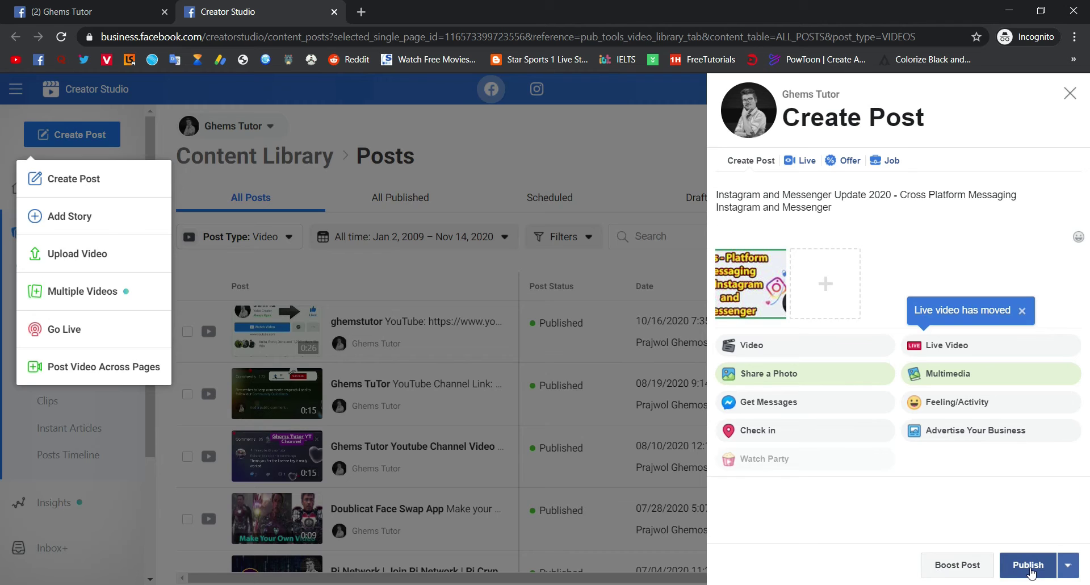
Choose to schedule the post instead of publishing it immediately, with the Publication schedule enabled.
{"action": "left_click", "coordinate": [1070, 568]}
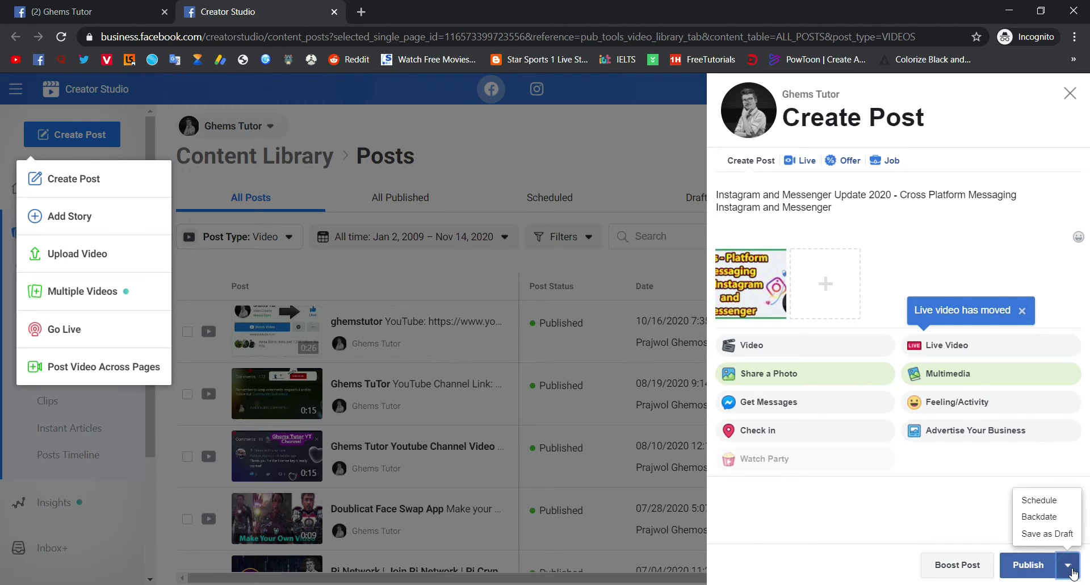
{"action": "left_click", "coordinate": [1040, 501]}
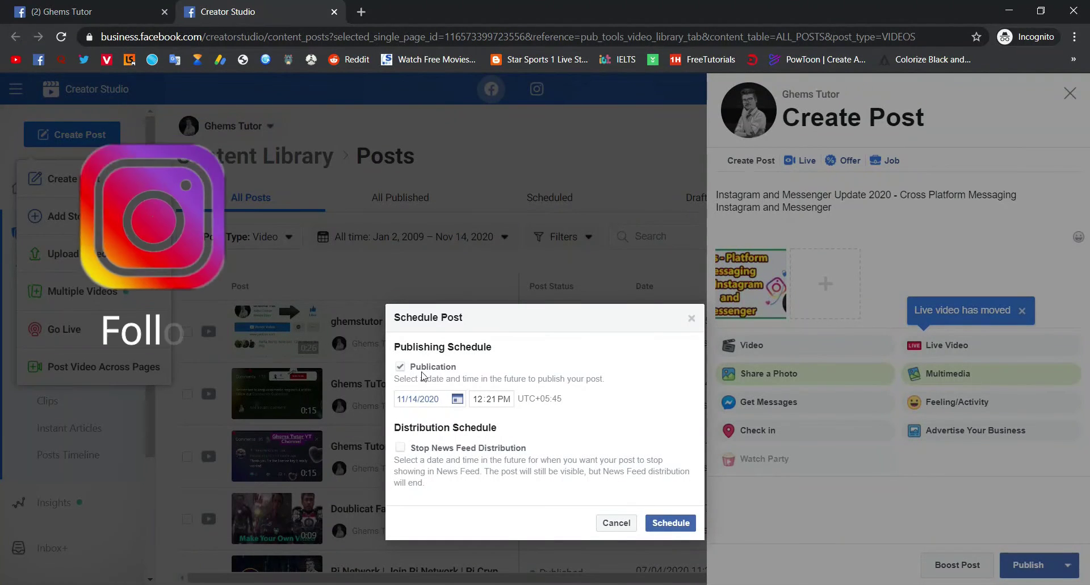
{"action": "left_click", "coordinate": [400, 366]}
{"action": "left_click", "coordinate": [401, 366]}
{"action": "left_click", "coordinate": [401, 367]}
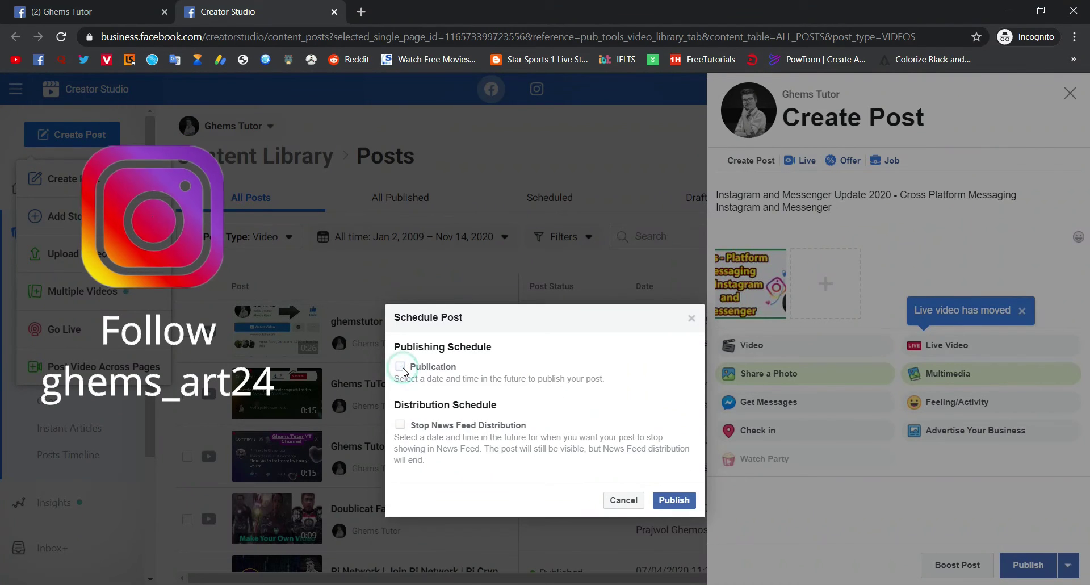
{"action": "left_click", "coordinate": [401, 366]}
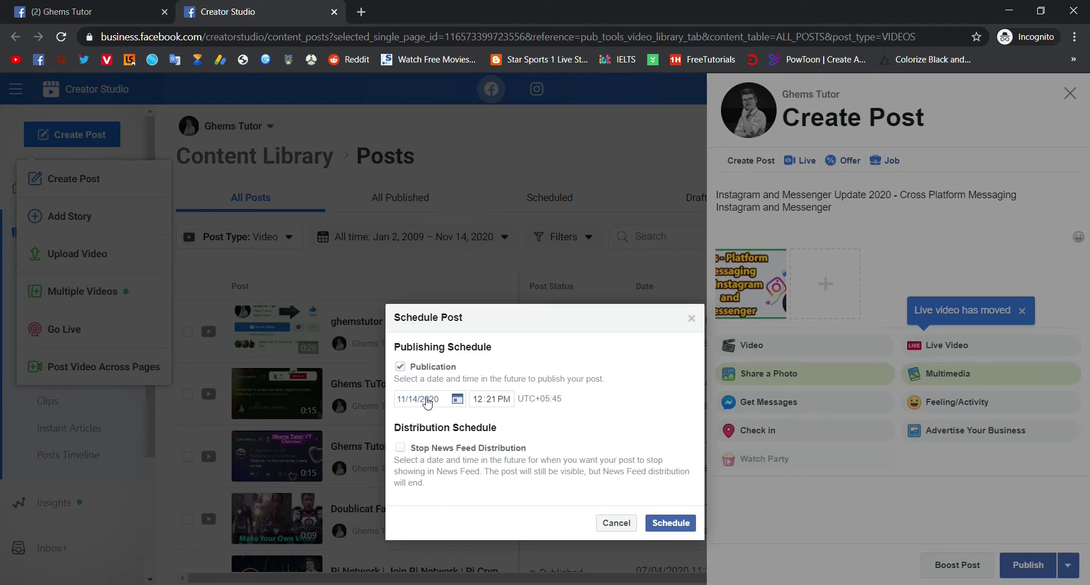
Try 11/15/2020 and 11/16/2020 as the publication date, and set it back to 11/14/2020.
{"action": "left_click", "coordinate": [457, 401]}
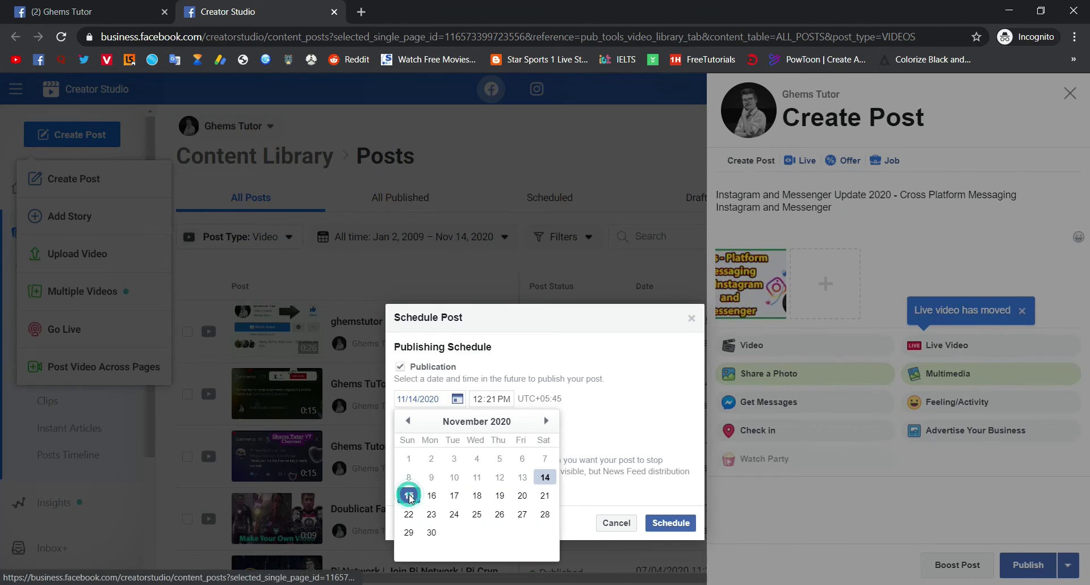
{"action": "left_click", "coordinate": [408, 495]}
{"action": "left_click", "coordinate": [458, 400]}
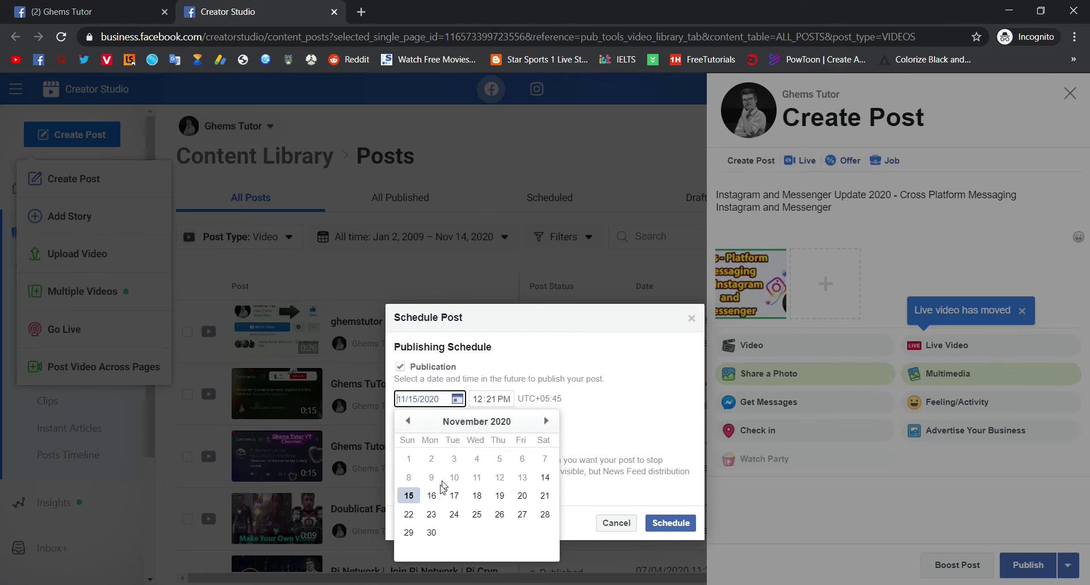
{"action": "left_click", "coordinate": [436, 492]}
{"action": "left_click", "coordinate": [458, 399]}
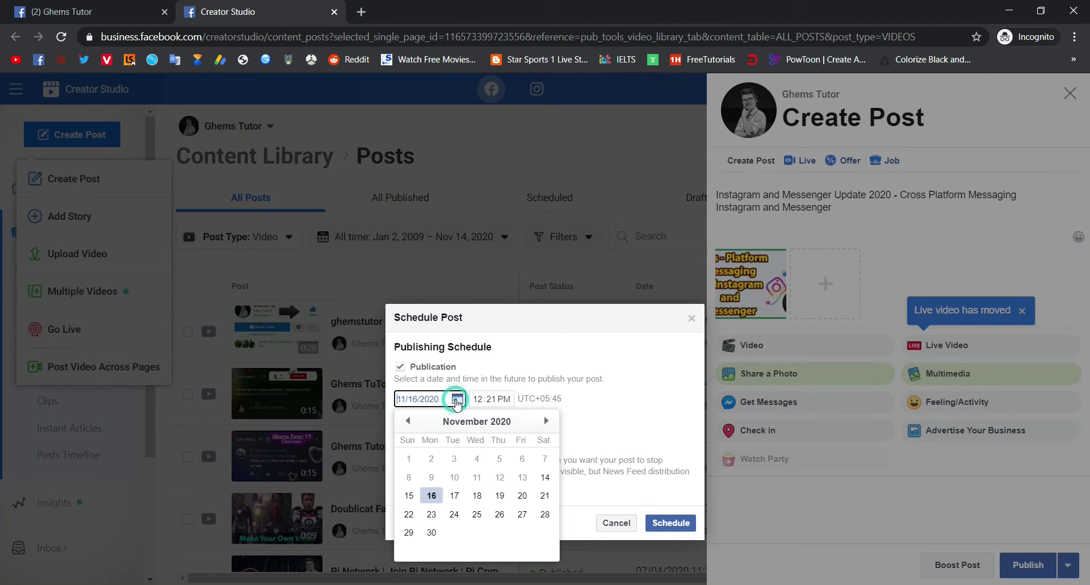
{"action": "left_click", "coordinate": [544, 480]}
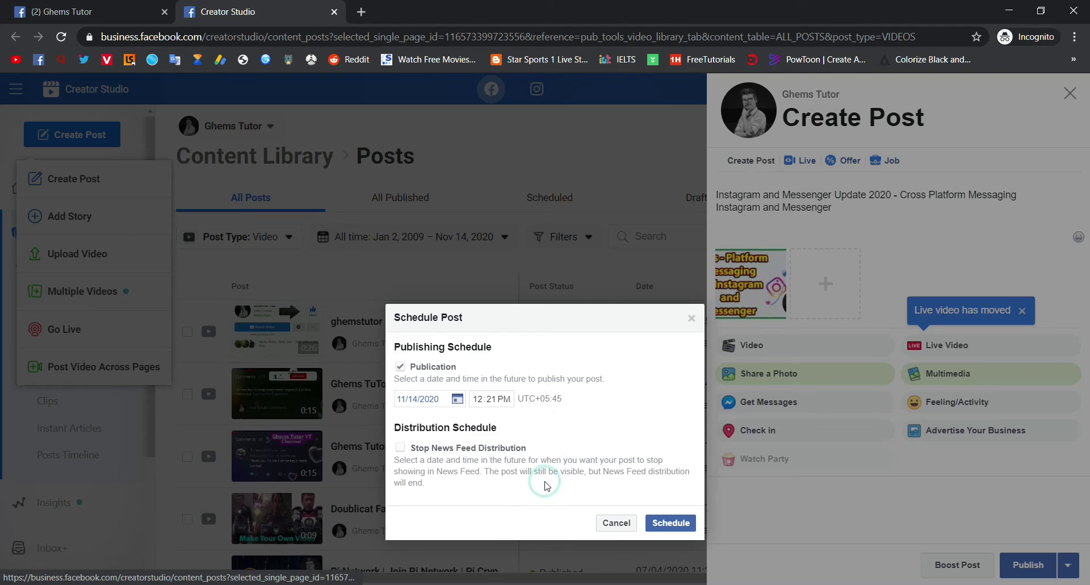
Set the post's publication time to 10:00 PM.
{"action": "left_click", "coordinate": [507, 401]}
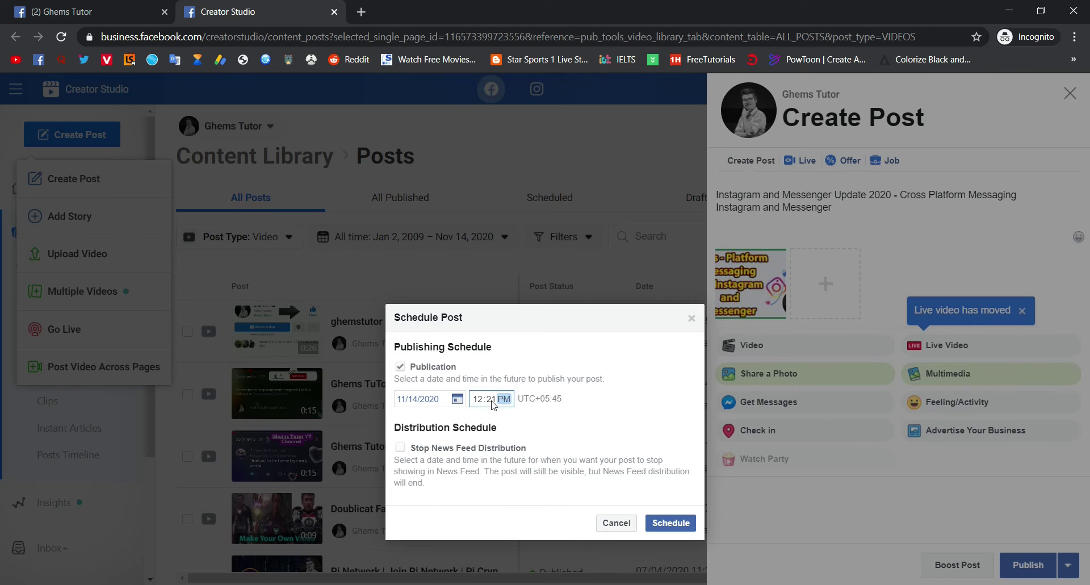
{"action": "left_click", "coordinate": [480, 400]}
{"action": "left_click", "coordinate": [494, 400]}
{"action": "left_click", "coordinate": [478, 400]}
{"action": "left_click", "coordinate": [492, 400]}
{"action": "left_click", "coordinate": [506, 400]}
{"action": "key", "text": "a"}
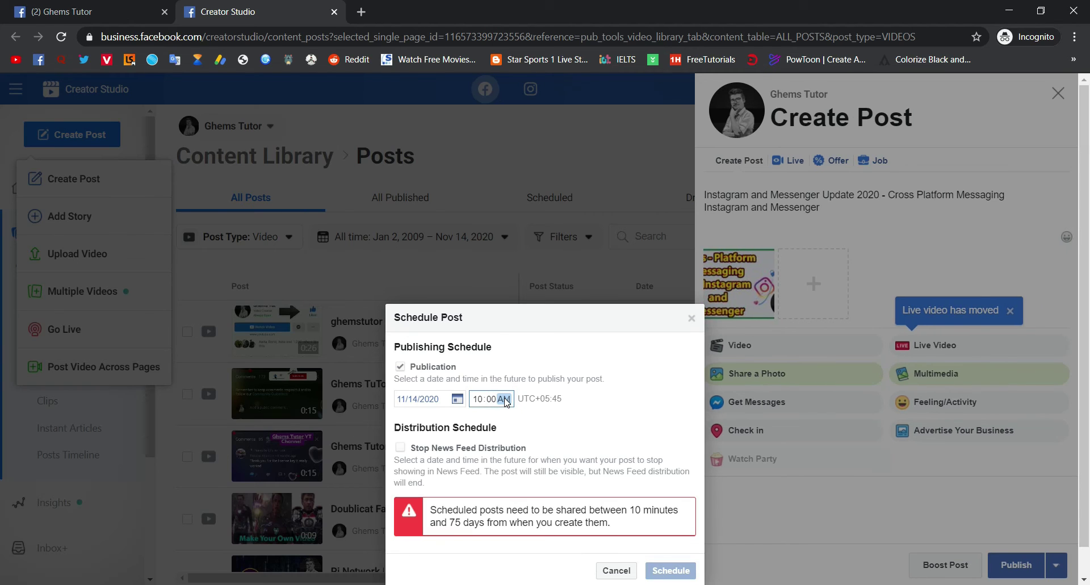
{"action": "key", "text": "p"}
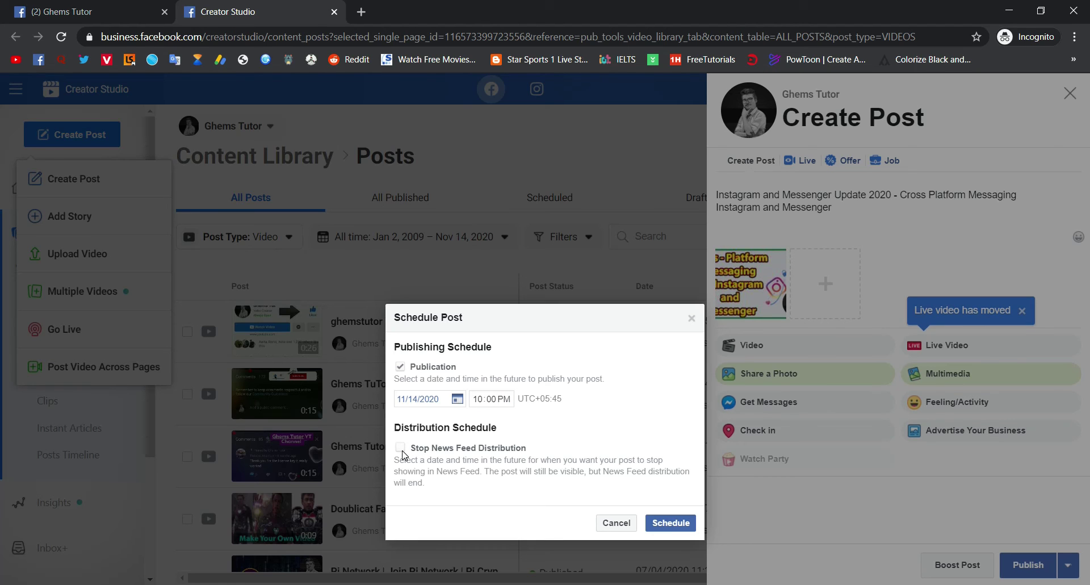
{"action": "left_click_drag", "start_coordinate": [395, 467], "coordinate": [619, 470]}
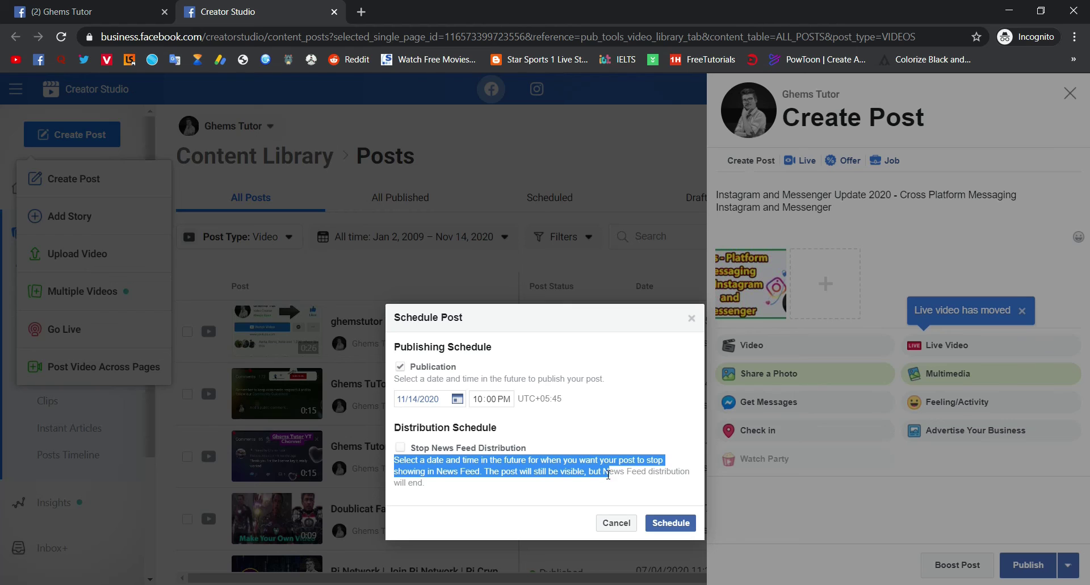
Read the Stop News Feed Distribution description, try enabling the option, and turn it off again.
{"action": "left_click_drag", "start_coordinate": [608, 474], "coordinate": [618, 485]}
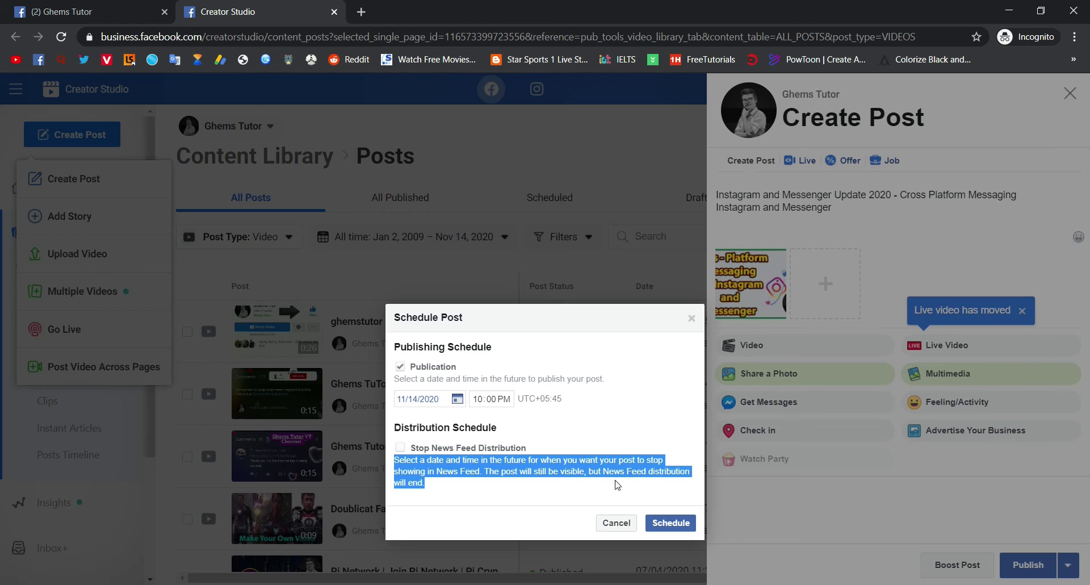
{"action": "left_click", "coordinate": [400, 448]}
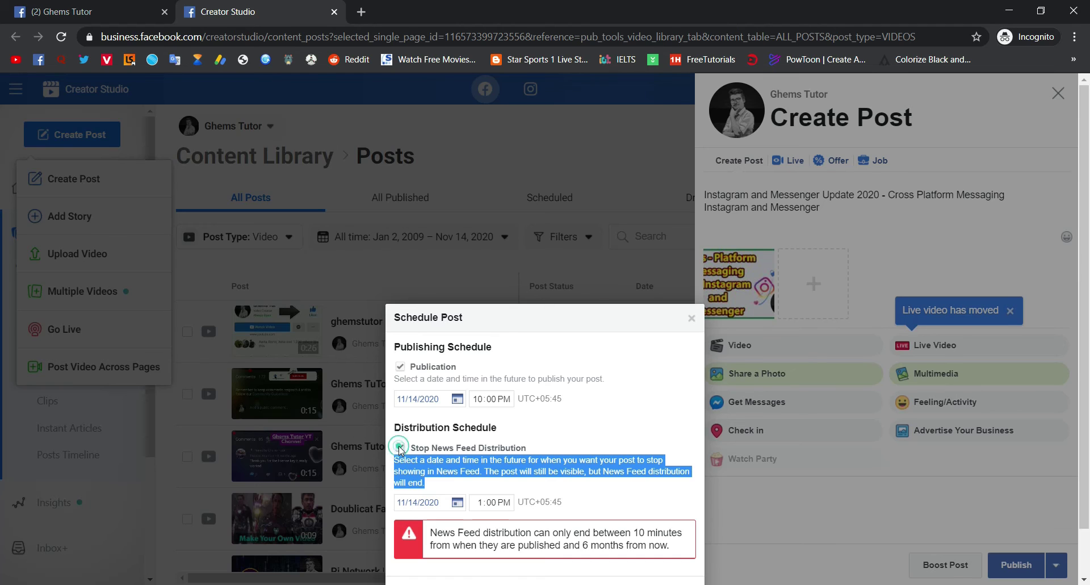
{"action": "left_click", "coordinate": [400, 448]}
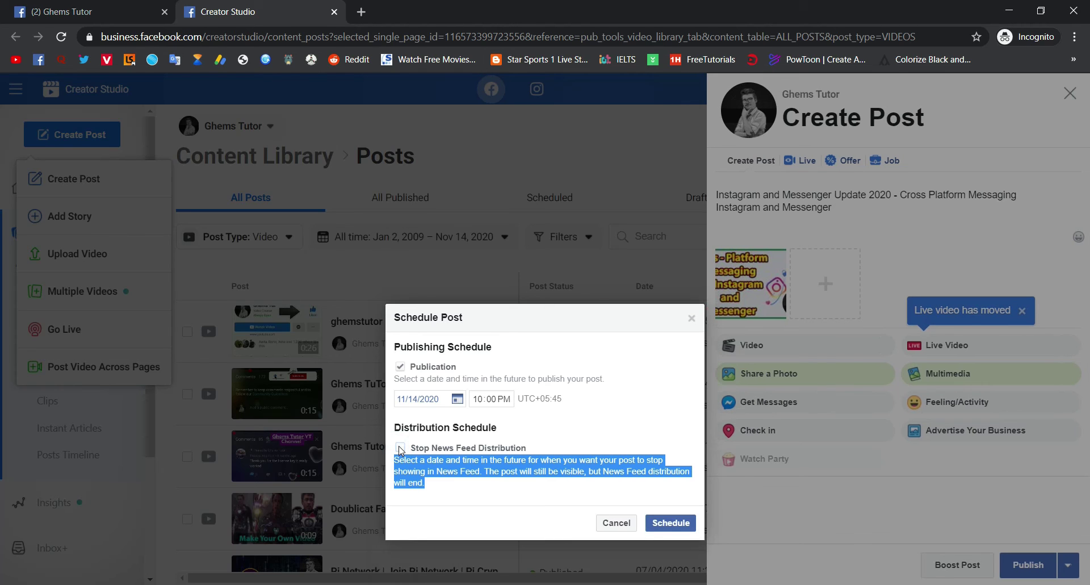
Schedule the post with the chosen publication date and time, leaving Stop News Feed Distribution off.
{"action": "left_click", "coordinate": [561, 444]}
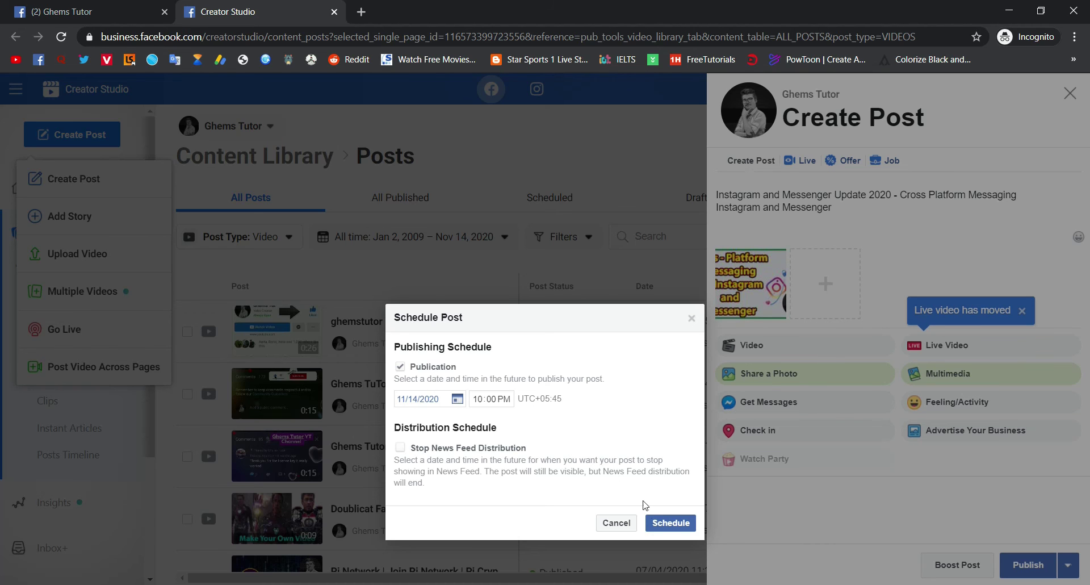
{"action": "left_click", "coordinate": [663, 524]}
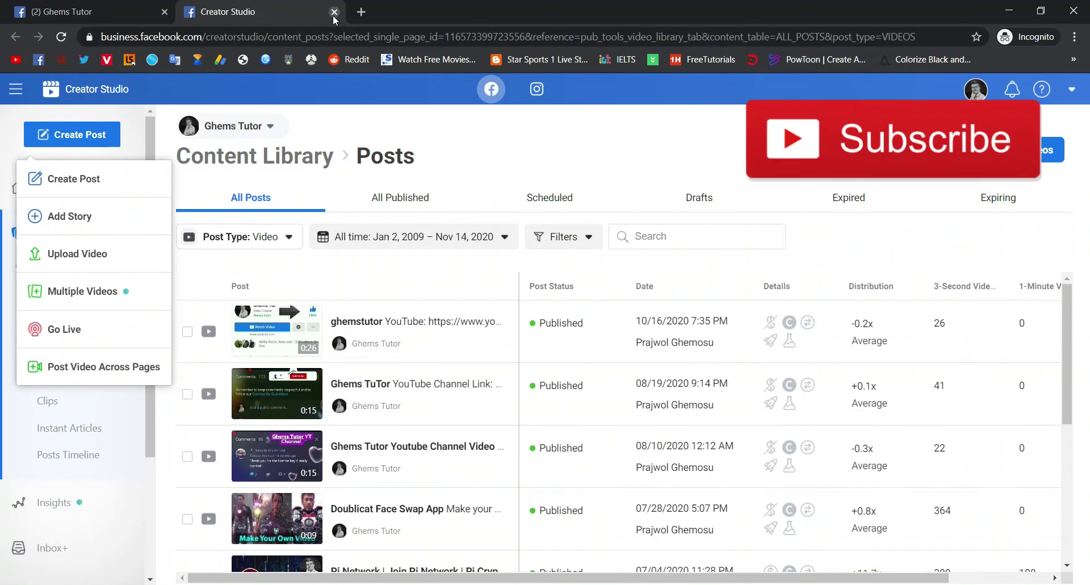
Switch to the Ghems Tutor Facebook page and check the scheduled post notice below the post composer.
{"action": "left_click", "coordinate": [120, 12]}
{"action": "left_click", "coordinate": [182, 124]}
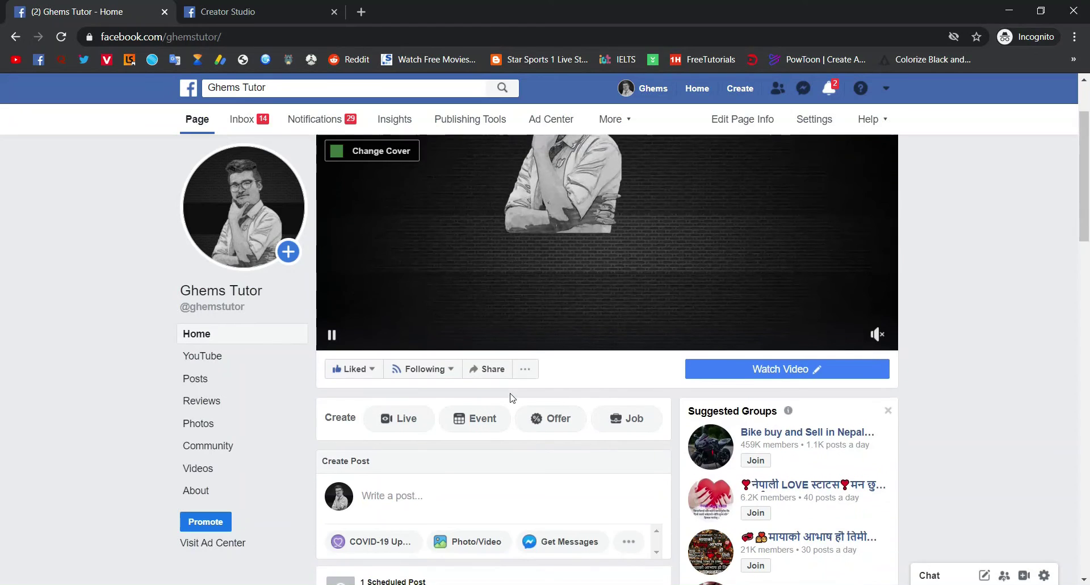
{"action": "scroll", "coordinate": [510, 393], "scroll_direction": "down", "scroll_amount": 2}
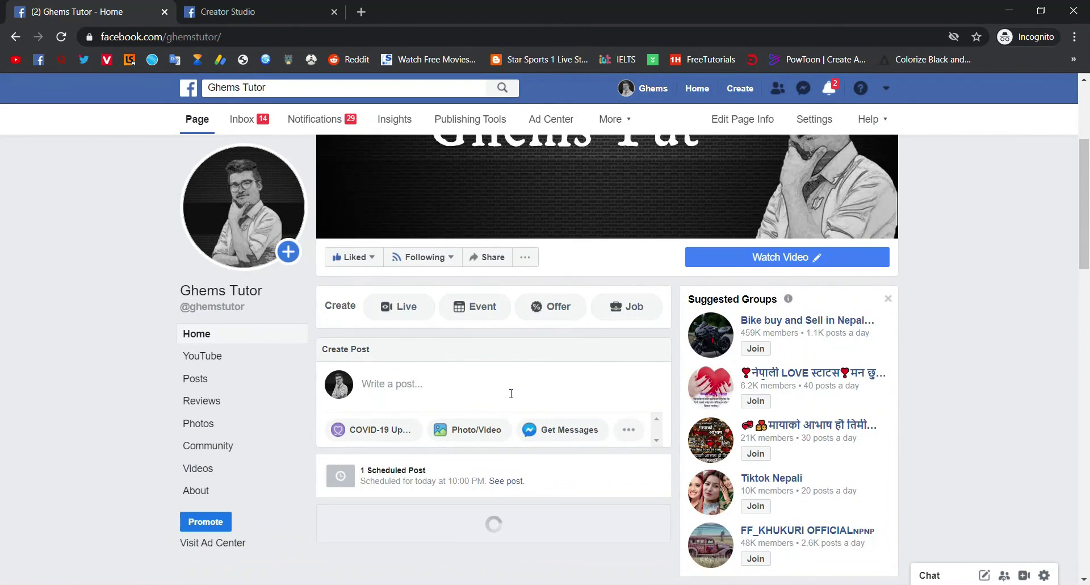
{"action": "scroll", "coordinate": [511, 393], "scroll_direction": "down", "scroll_amount": 3}
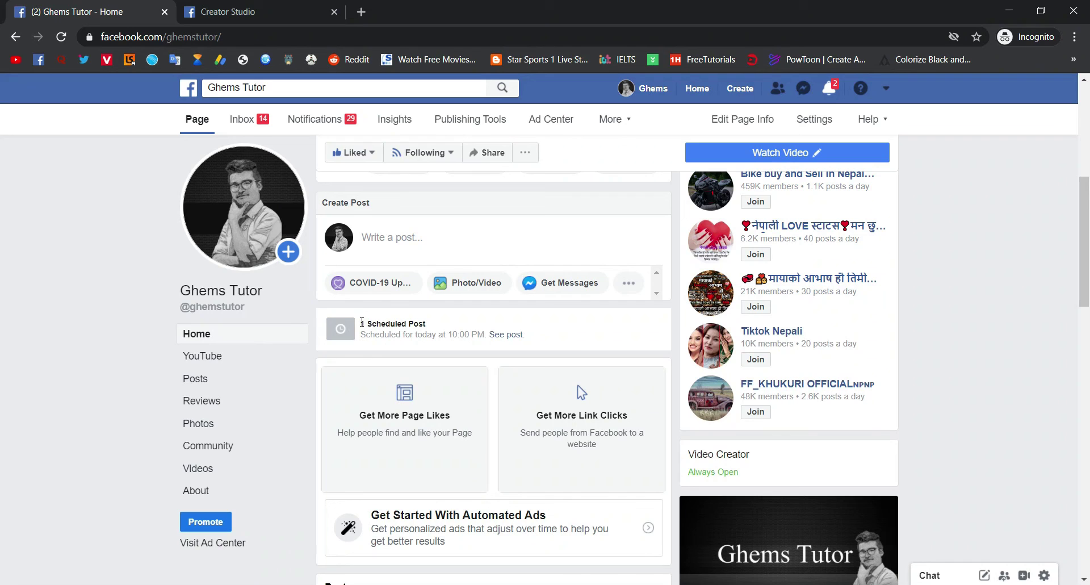
{"action": "left_click_drag", "start_coordinate": [361, 323], "coordinate": [427, 325]}
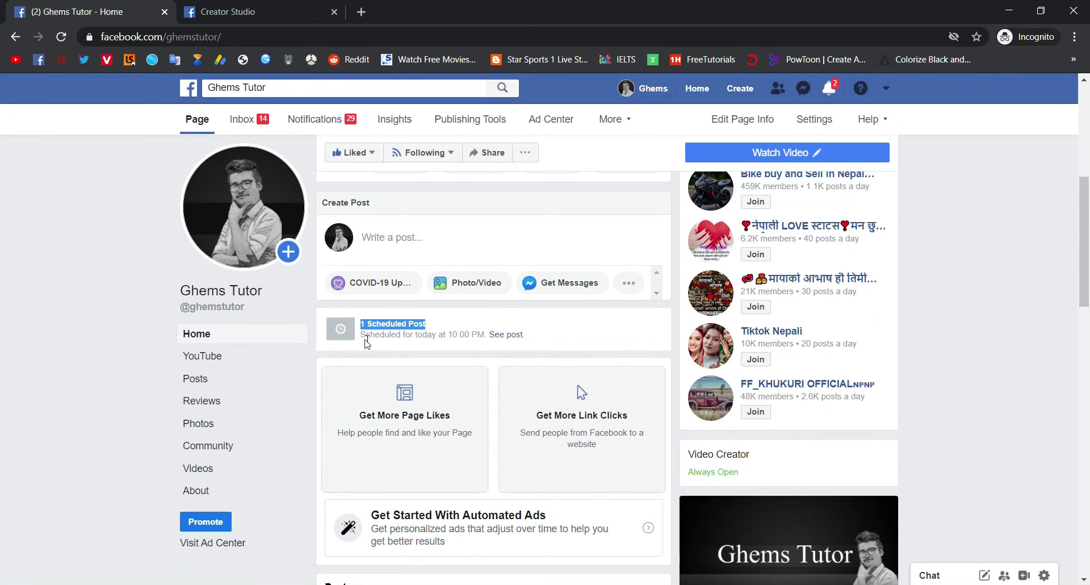
{"action": "left_click_drag", "start_coordinate": [361, 335], "coordinate": [490, 338]}
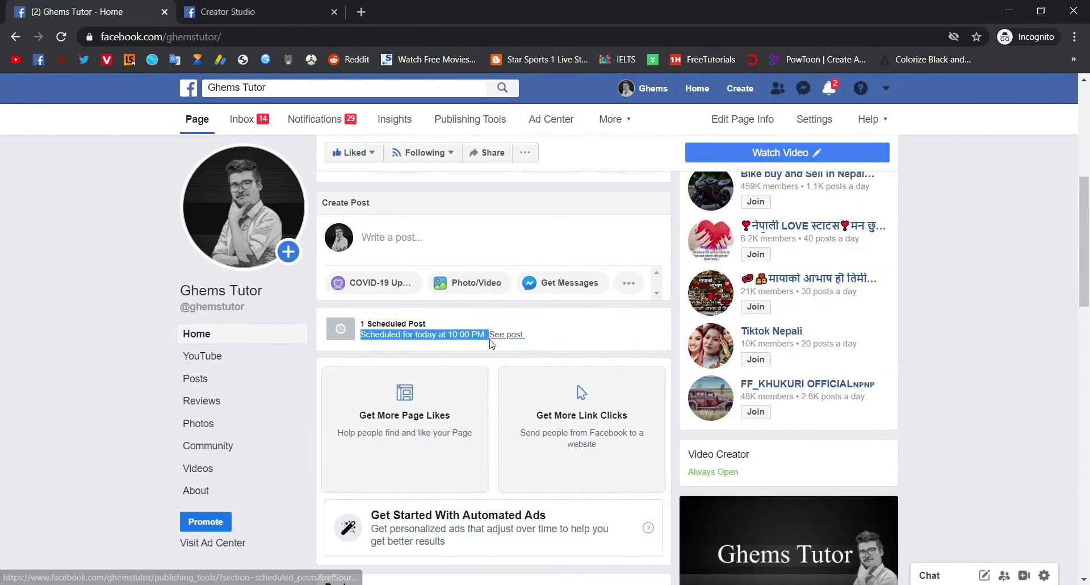
{"action": "left_click", "coordinate": [569, 332]}
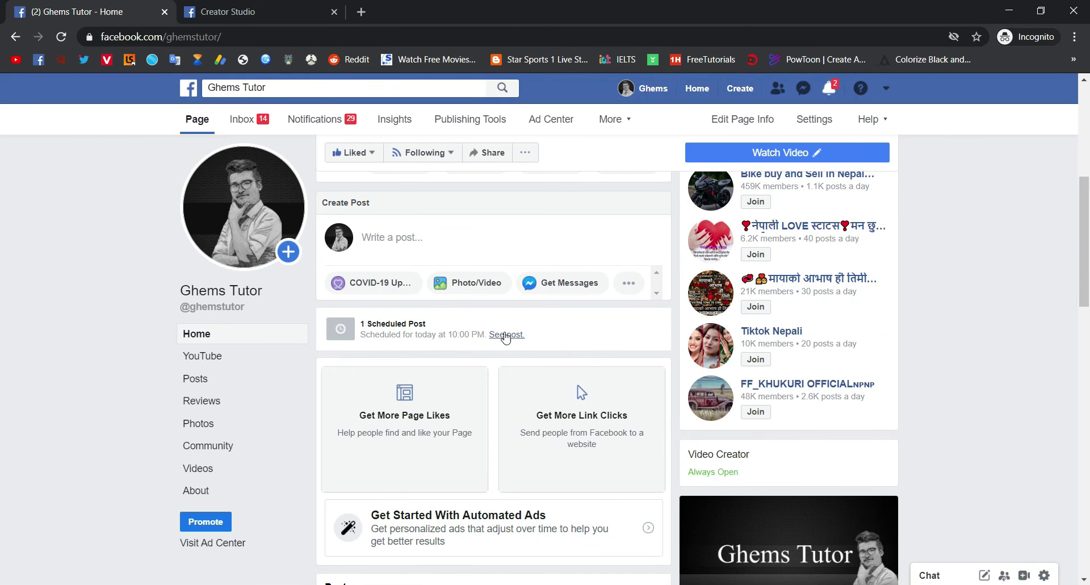
Open the scheduled posts list from the page notice and view the Instagram and Messenger post's details and preview.
{"action": "left_click", "coordinate": [505, 336]}
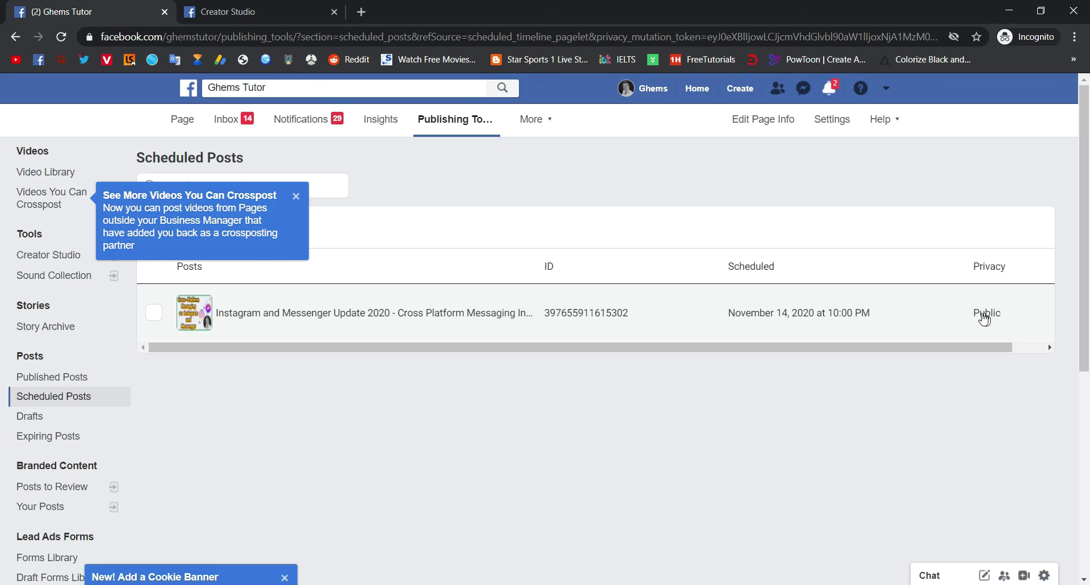
{"action": "left_click", "coordinate": [429, 326]}
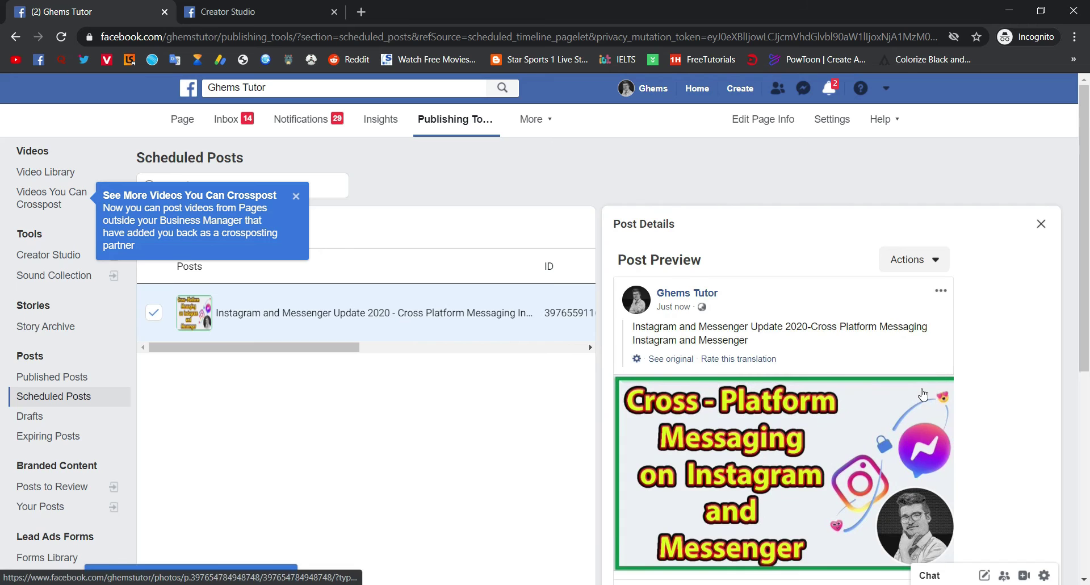
{"action": "scroll", "coordinate": [920, 391], "scroll_direction": "down", "scroll_amount": 2}
{"action": "scroll", "coordinate": [923, 394], "scroll_direction": "up", "scroll_amount": 1}
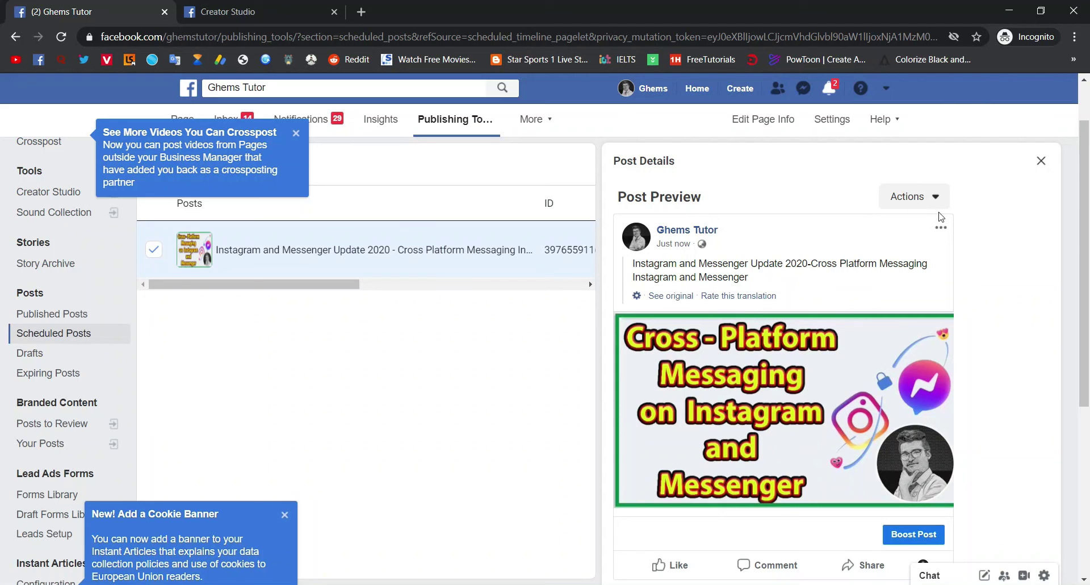
Examine the options available for the scheduled post in its preview, such as deleting or editing it.
{"action": "left_click", "coordinate": [940, 230]}
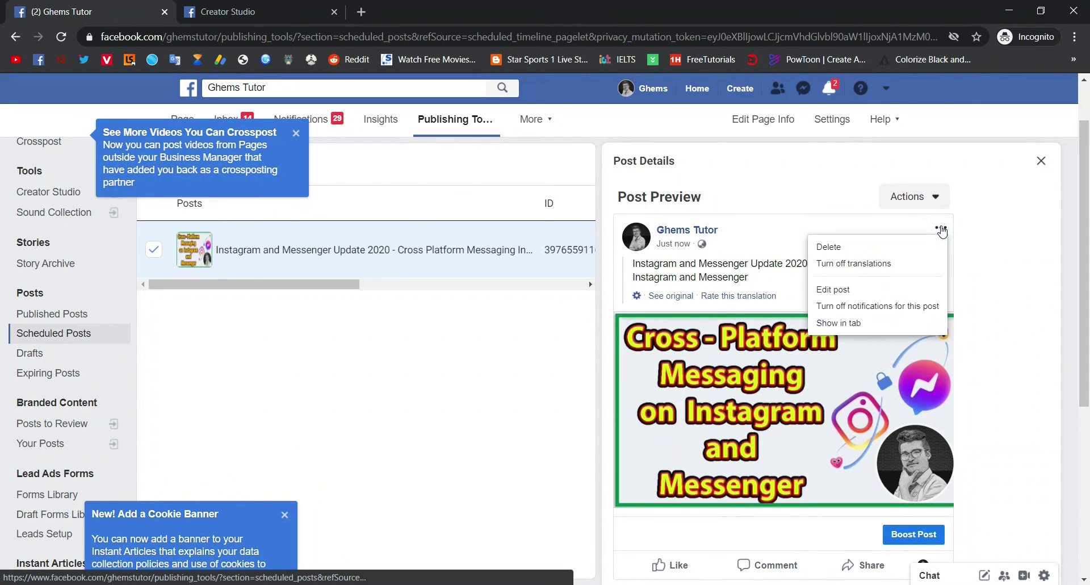
{"action": "left_click", "coordinate": [941, 228]}
{"action": "left_click", "coordinate": [941, 228]}
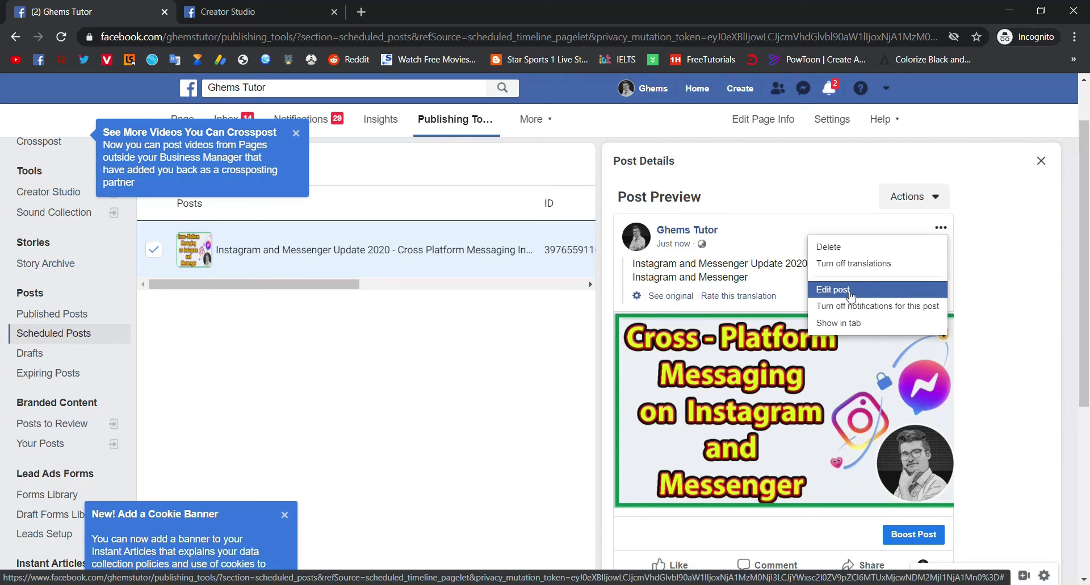
{"action": "left_click", "coordinate": [941, 228]}
{"action": "scroll", "coordinate": [894, 370], "scroll_direction": "down", "scroll_amount": 2}
{"action": "scroll", "coordinate": [706, 338], "scroll_direction": "up", "scroll_amount": 3}
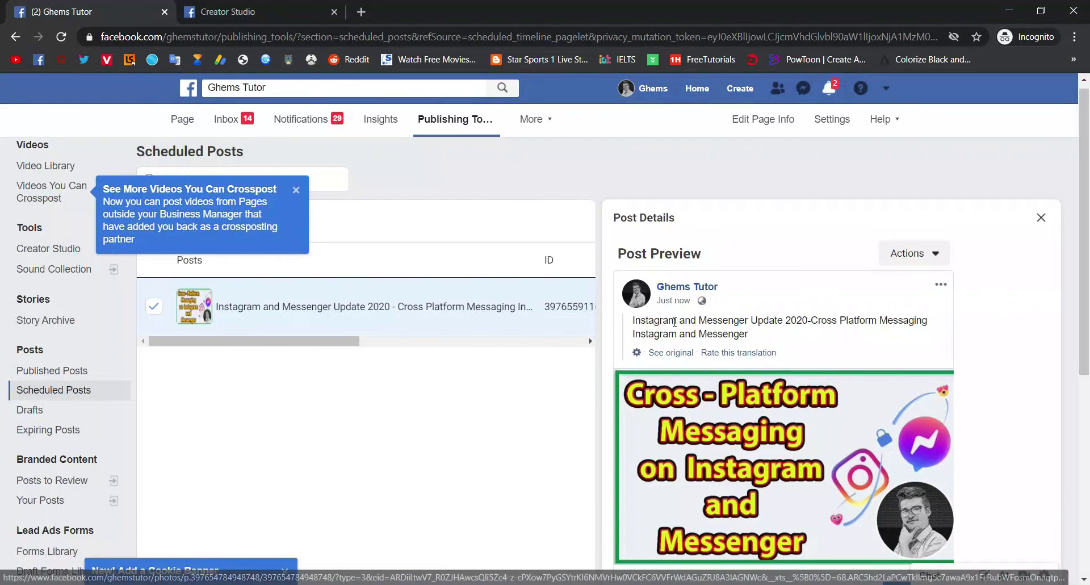
{"action": "scroll", "coordinate": [696, 292], "scroll_direction": "up", "scroll_amount": 1}
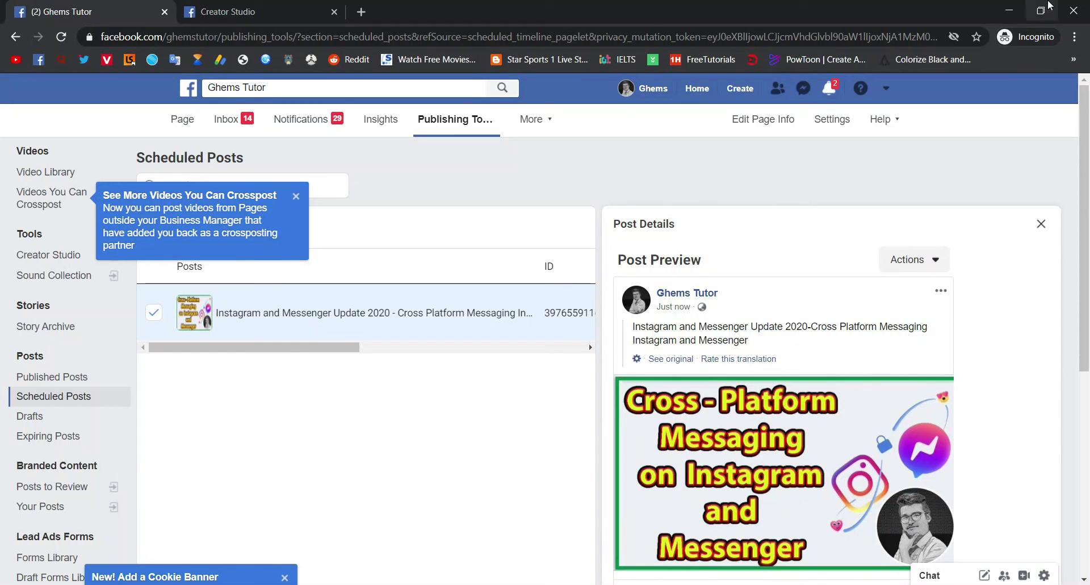
Finish viewing the scheduled post's preview and close the browser window.
{"action": "scroll", "coordinate": [951, 224], "scroll_direction": "down", "scroll_amount": 1}
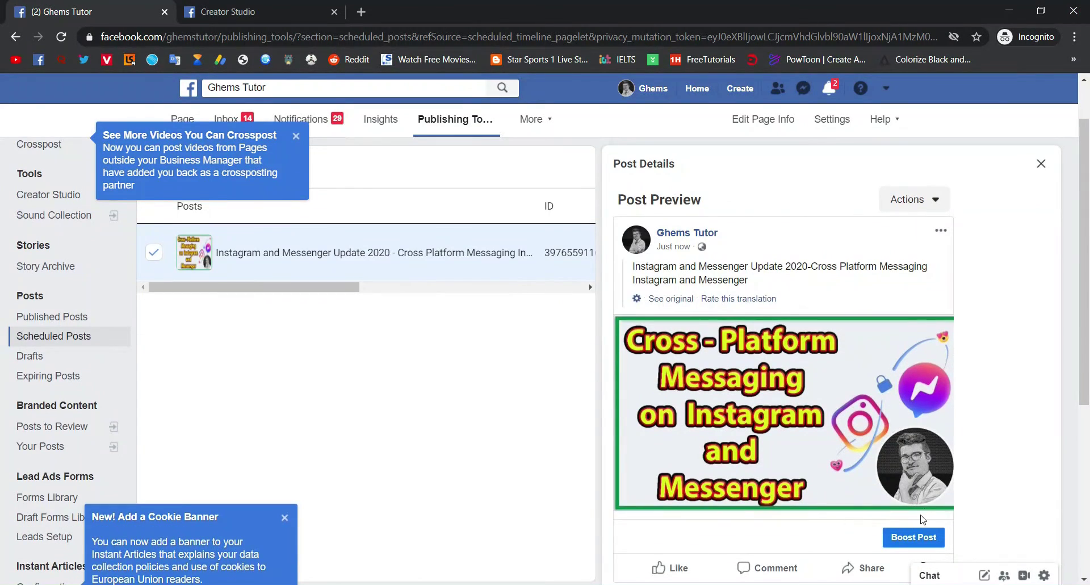
{"action": "scroll", "coordinate": [903, 527], "scroll_direction": "down", "scroll_amount": 1}
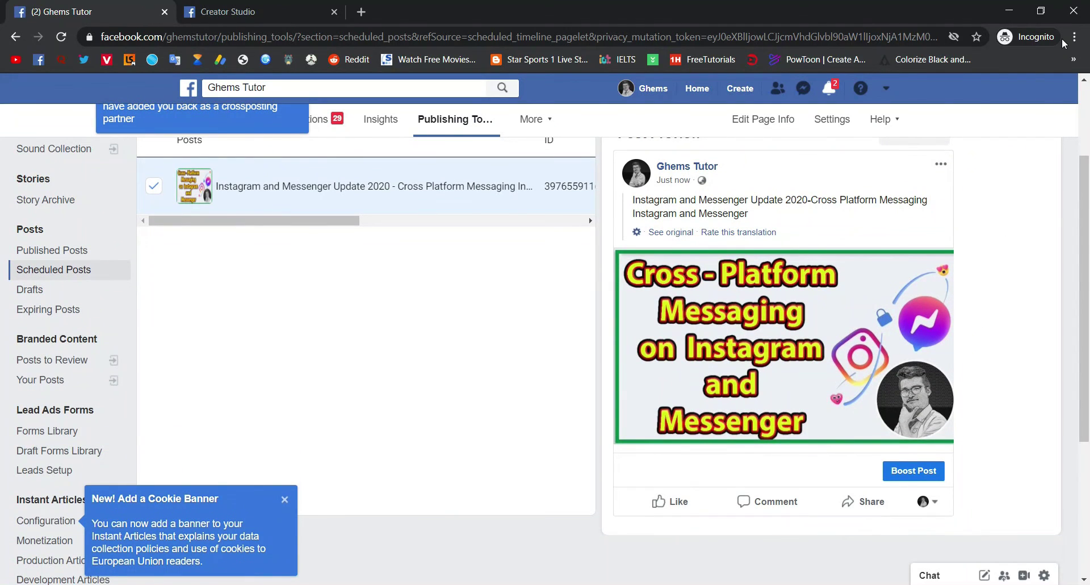
{"action": "left_click", "coordinate": [1072, 13]}
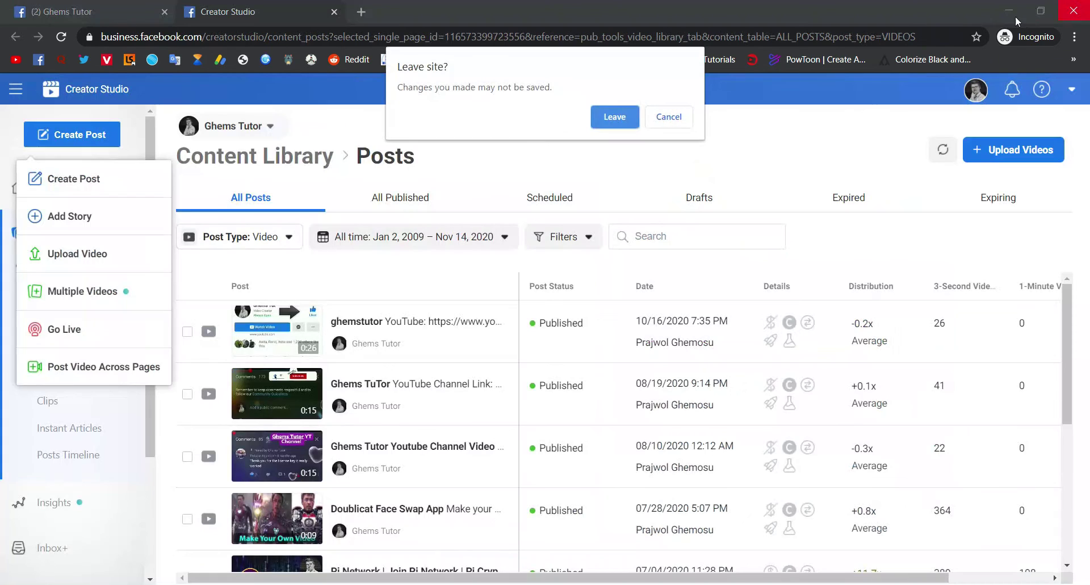